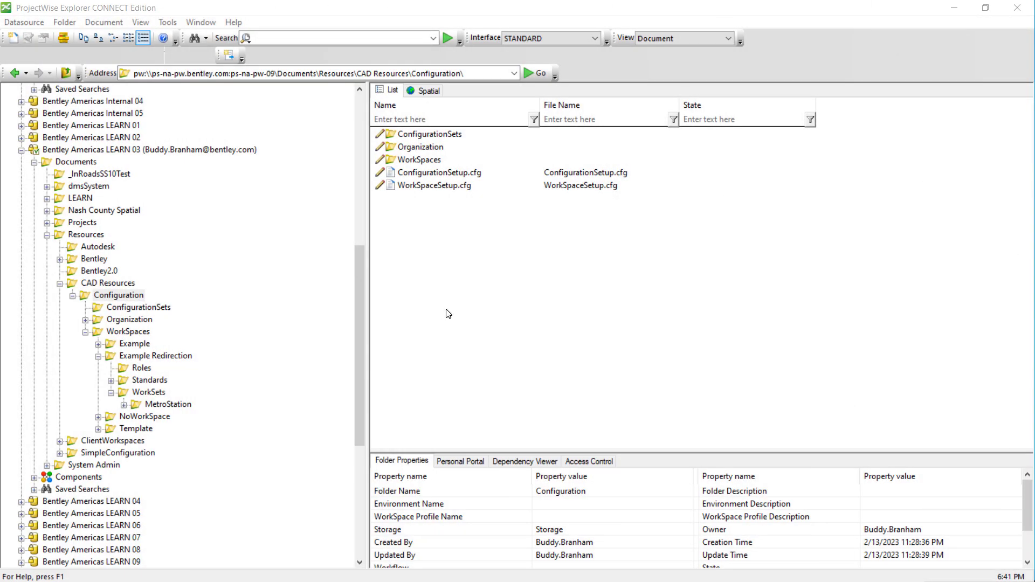
Step: Expand the Configuration, WorkSpaces and WorkSets folders to reach the MetroStation workset
{"action": "left_click", "coordinate": [119, 295]}
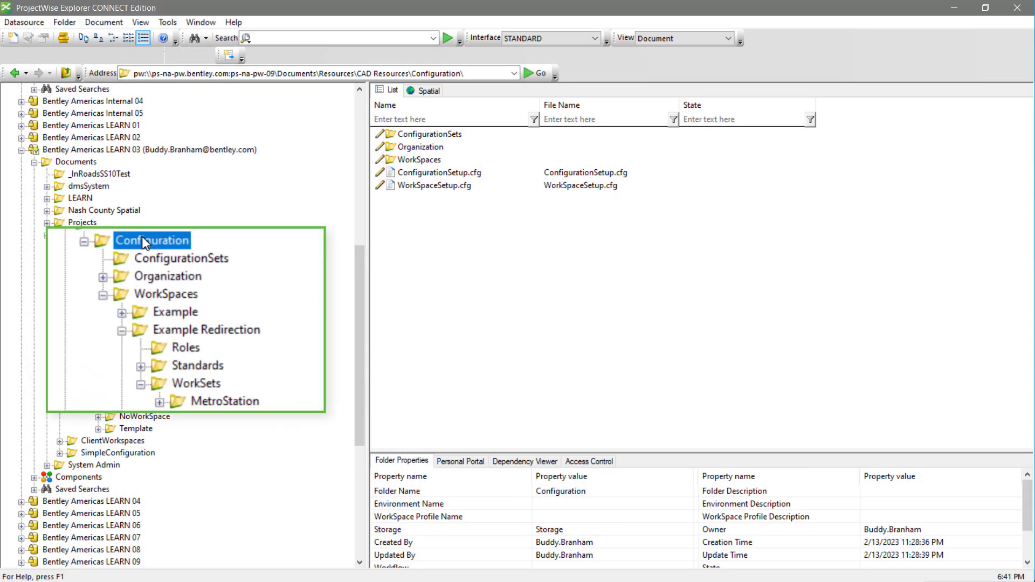
{"action": "left_click", "coordinate": [158, 269]}
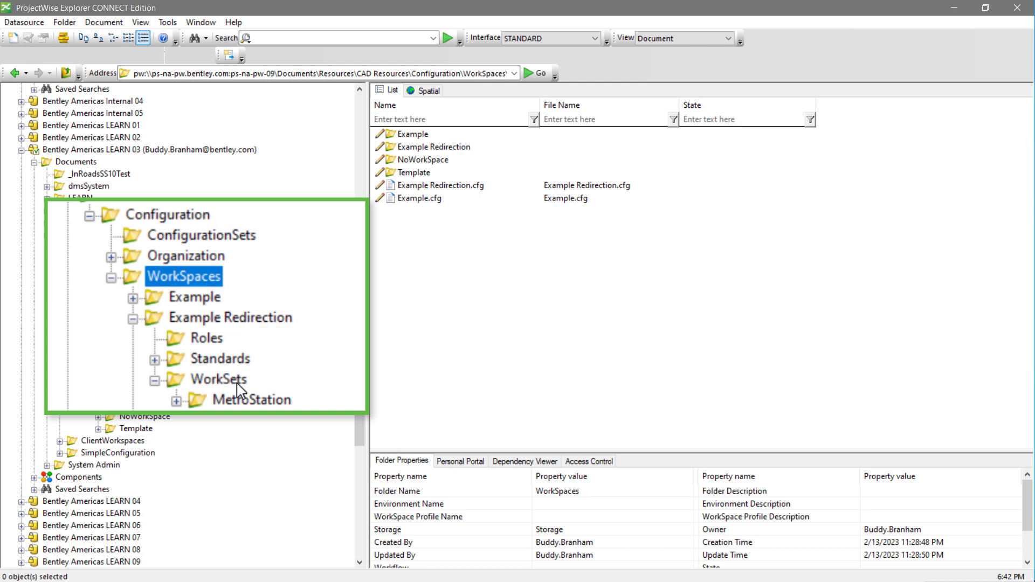
{"action": "left_click", "coordinate": [158, 394]}
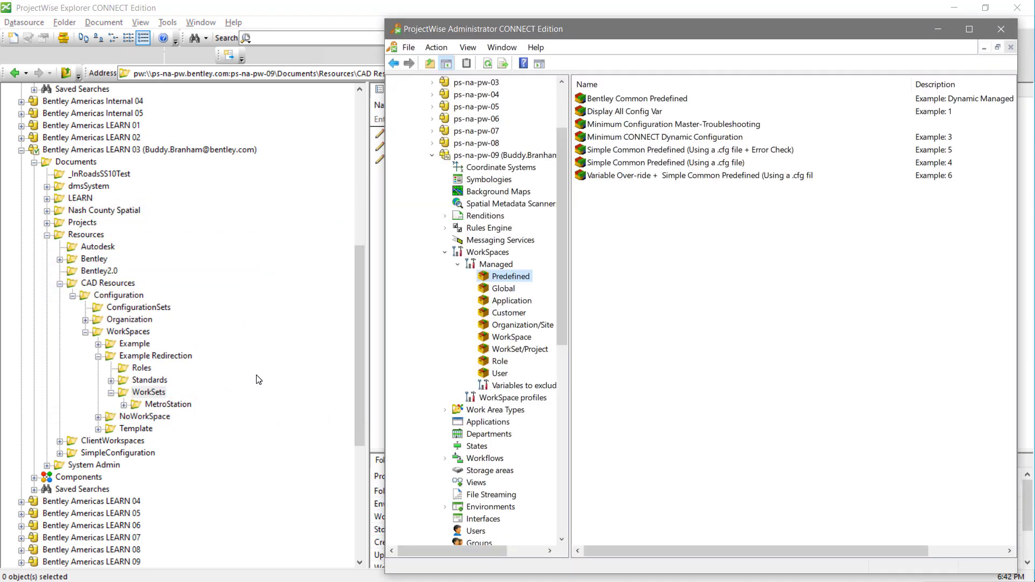
Step: Create a new Predefined configuration block named 'Minimum CONNECT Configuration' and apply it
{"action": "right_click", "coordinate": [508, 277]}
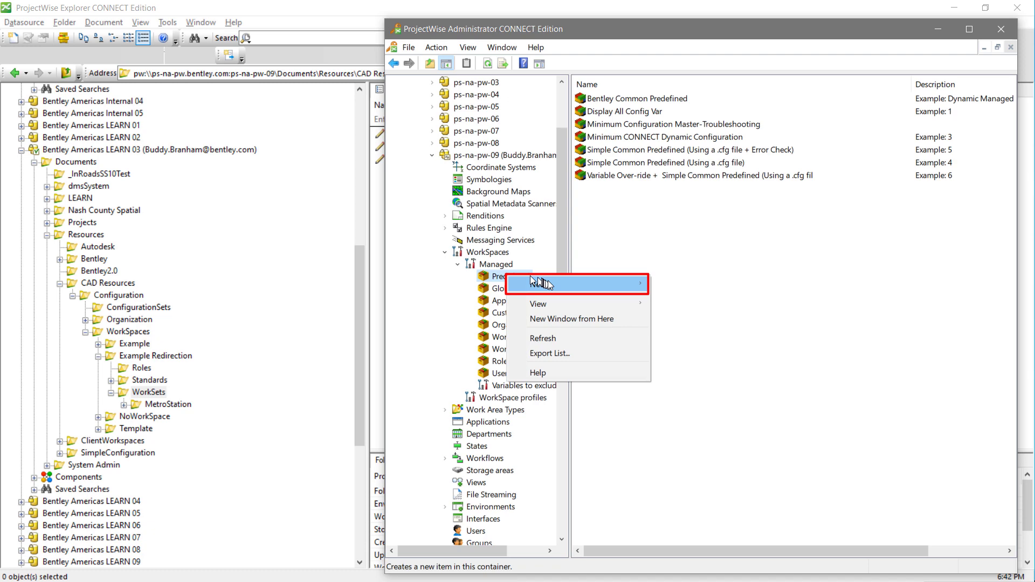
{"action": "mouse_move", "coordinate": [548, 284]}
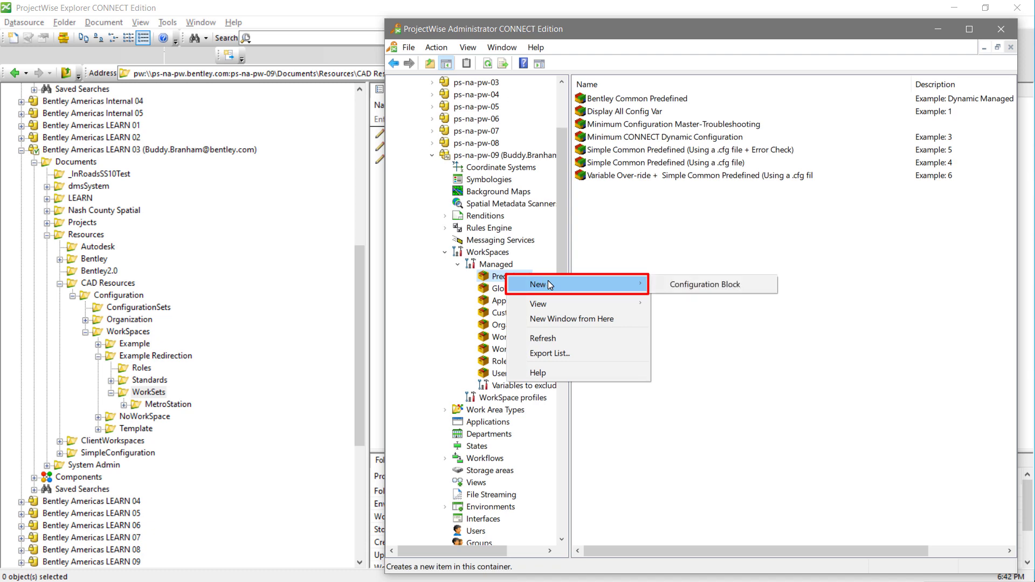
{"action": "left_click", "coordinate": [711, 293]}
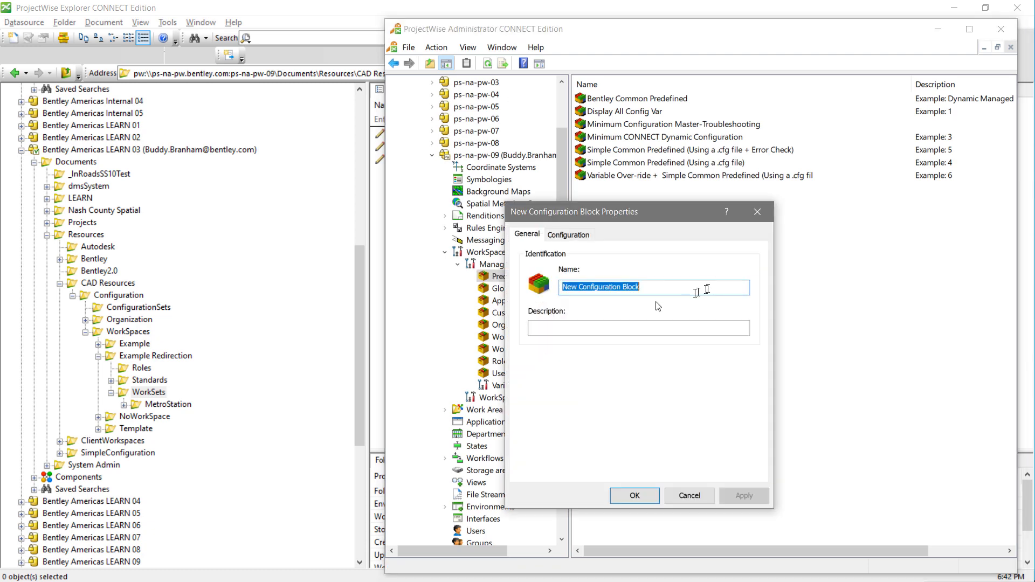
{"action": "type", "text": "M"}
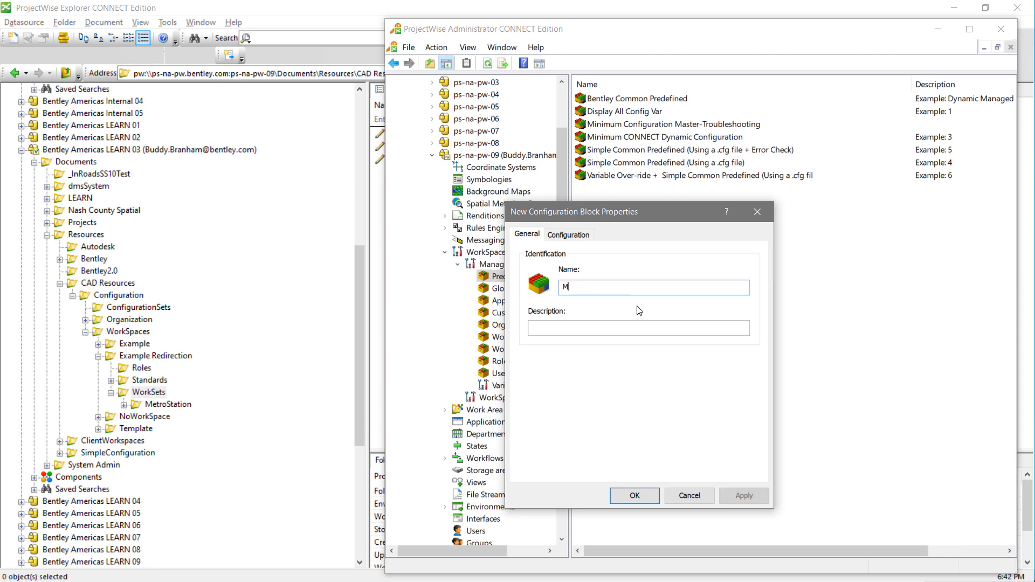
{"action": "type", "text": "Inc"}
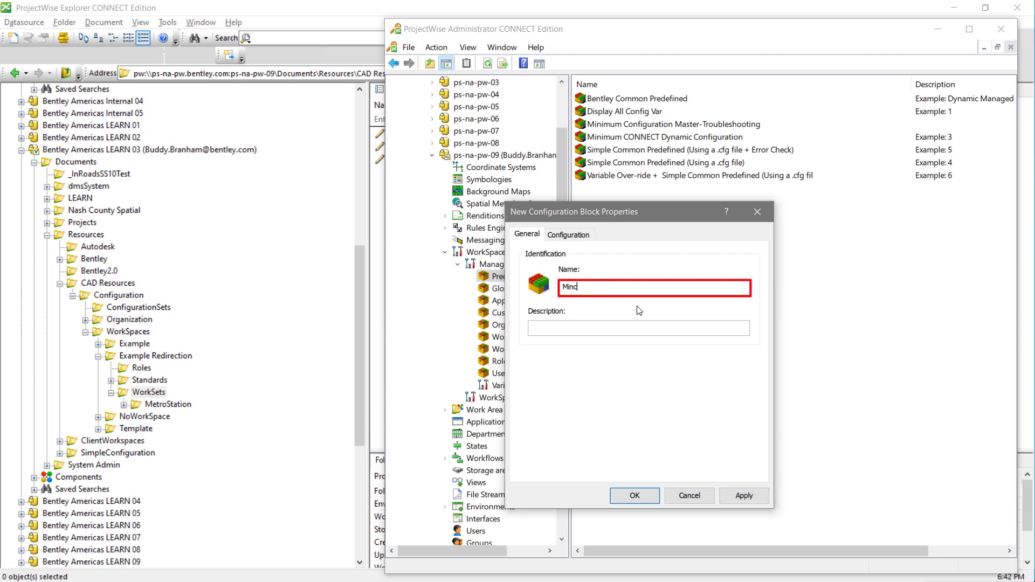
{"action": "key", "text": "BackSpace"}
{"action": "type", "text": "imum CONNECT"}
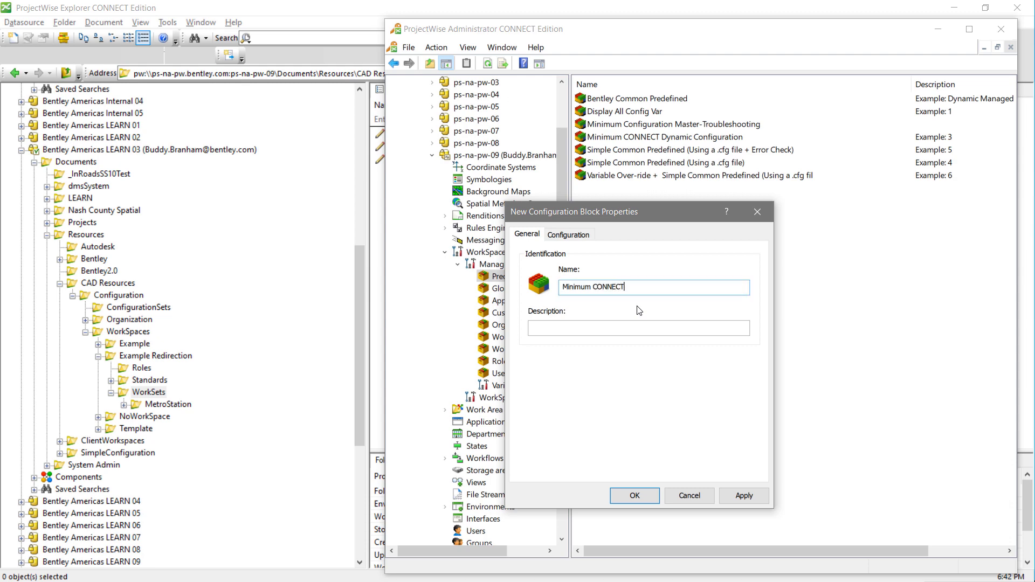
{"action": "type", "text": " Configuration"}
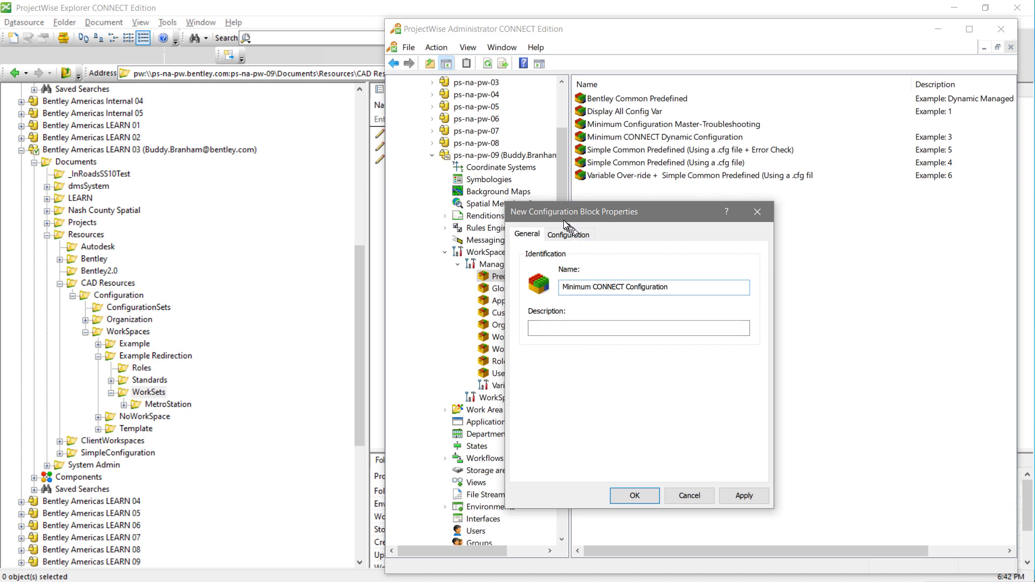
{"action": "left_click", "coordinate": [742, 495]}
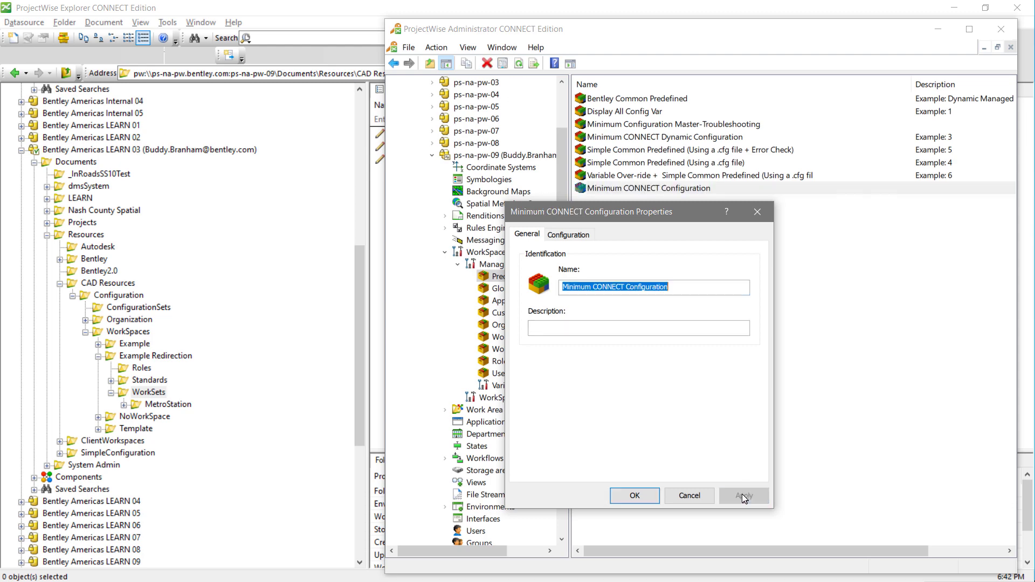
Step: Add a new variable named _USTN_CONFIGURATION to the block's configuration entries
{"action": "left_click", "coordinate": [577, 242]}
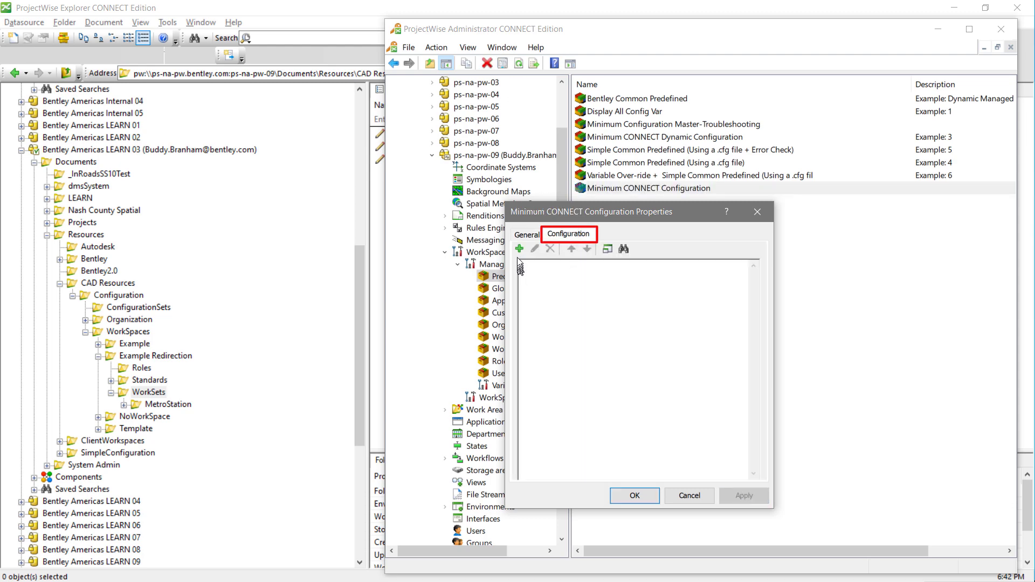
{"action": "left_click", "coordinate": [520, 249]}
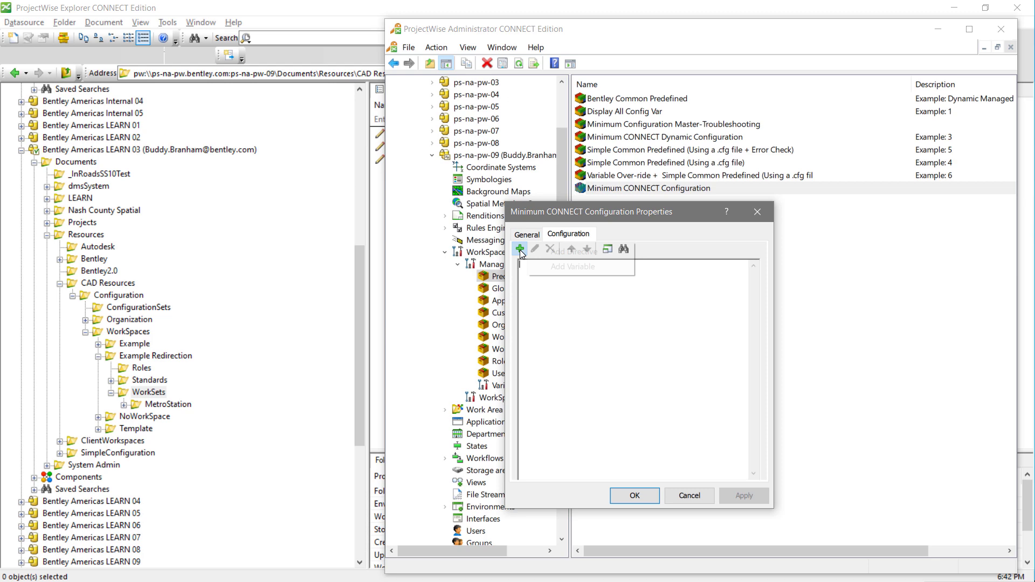
{"action": "left_click", "coordinate": [563, 270]}
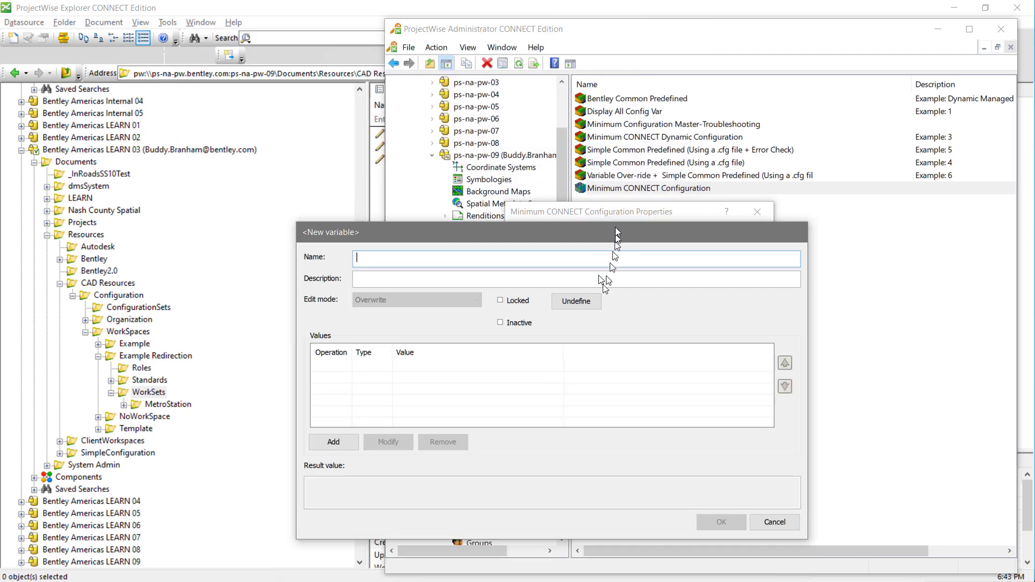
{"action": "left_click_drag", "start_coordinate": [615, 227], "coordinate": [567, 189]}
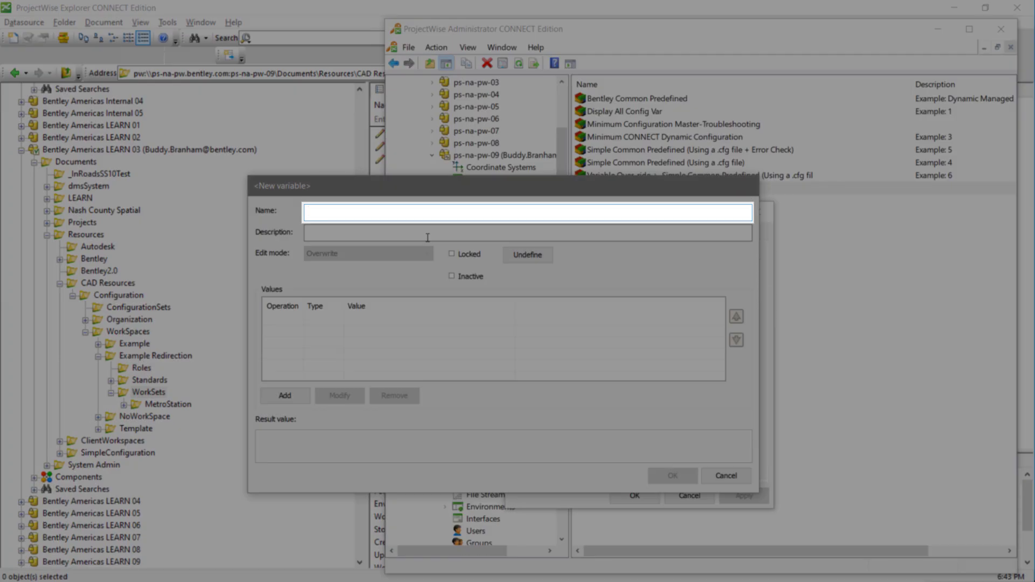
{"action": "type", "text": "USTN_CONFIGURATION"}
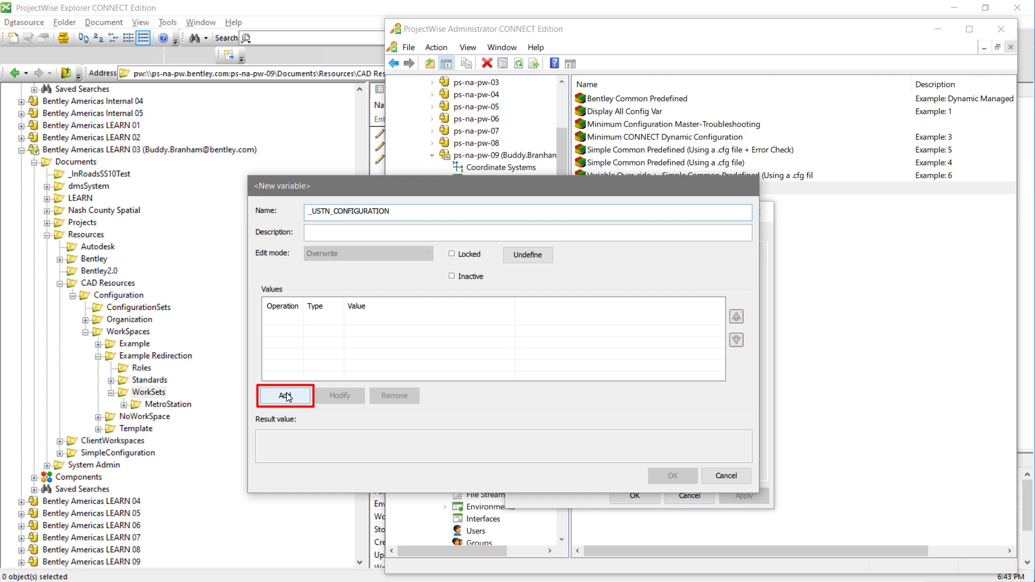
Step: Set its value to the ProjectWise folder Resources\CAD Resources\Configuration and save the variable
{"action": "left_click", "coordinate": [286, 396]}
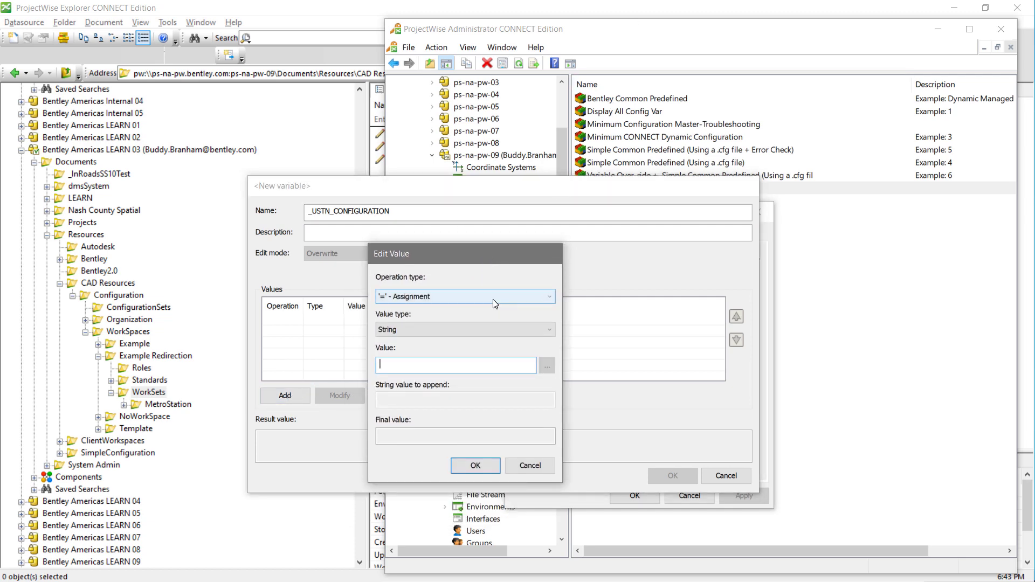
{"action": "left_click", "coordinate": [473, 330]}
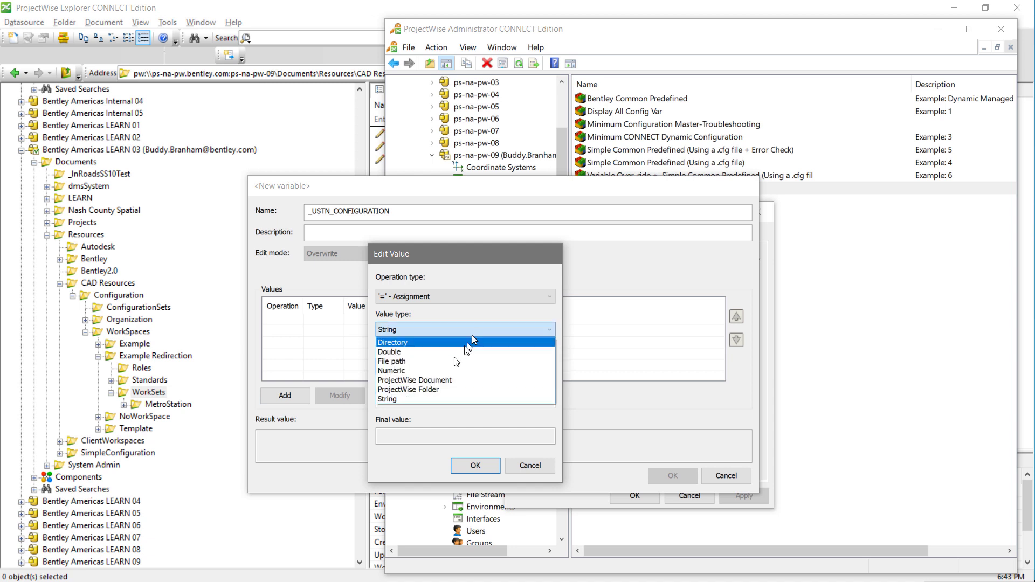
{"action": "left_click", "coordinate": [423, 389]}
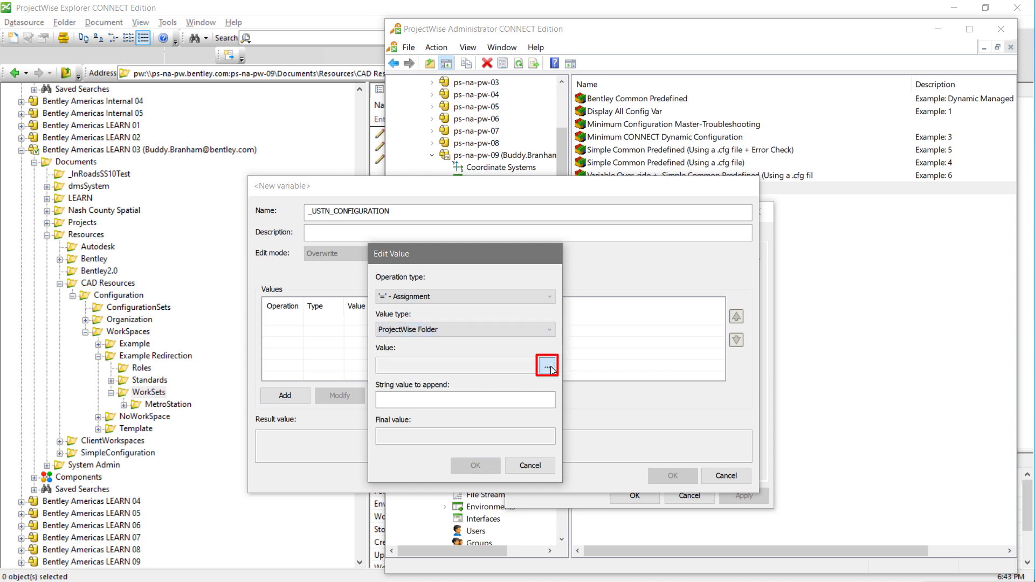
{"action": "left_click", "coordinate": [548, 367]}
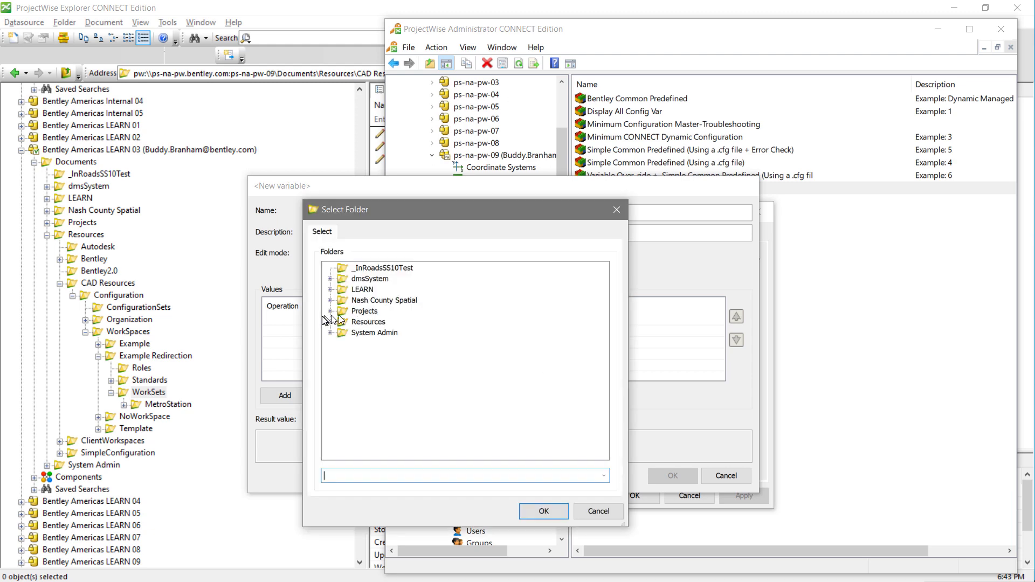
{"action": "left_click", "coordinate": [330, 322]}
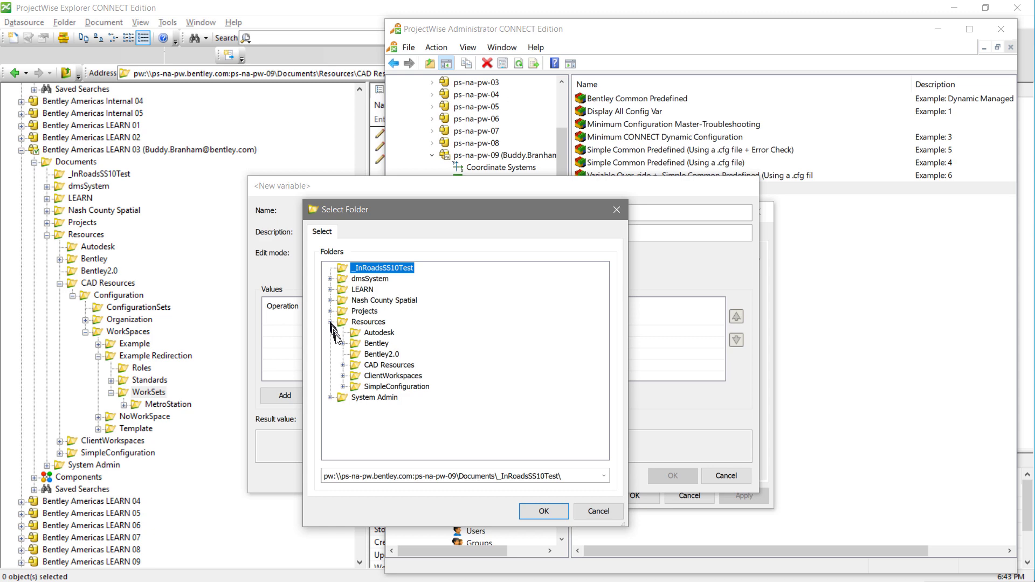
{"action": "left_click", "coordinate": [343, 366]}
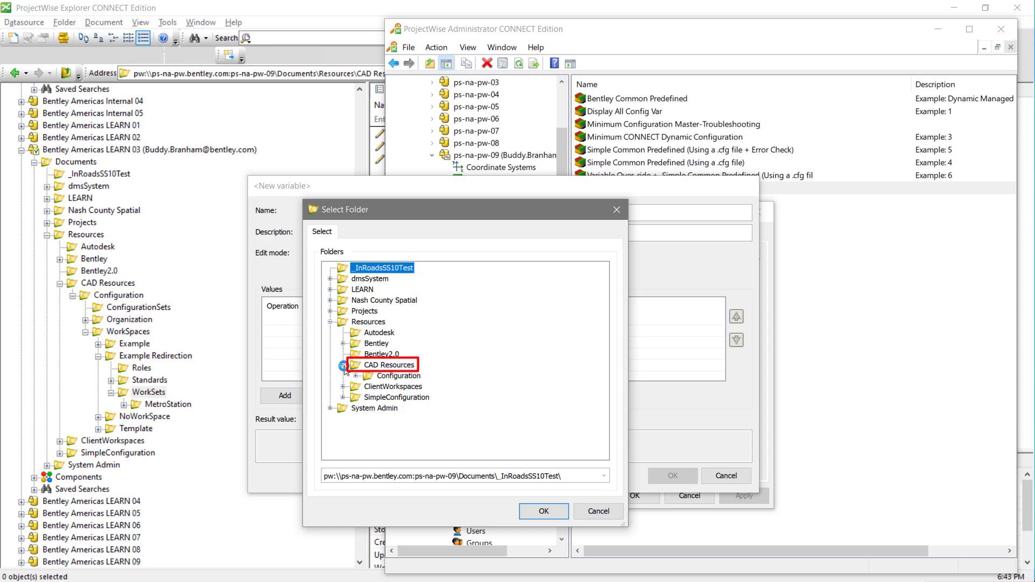
{"action": "left_click", "coordinate": [399, 375]}
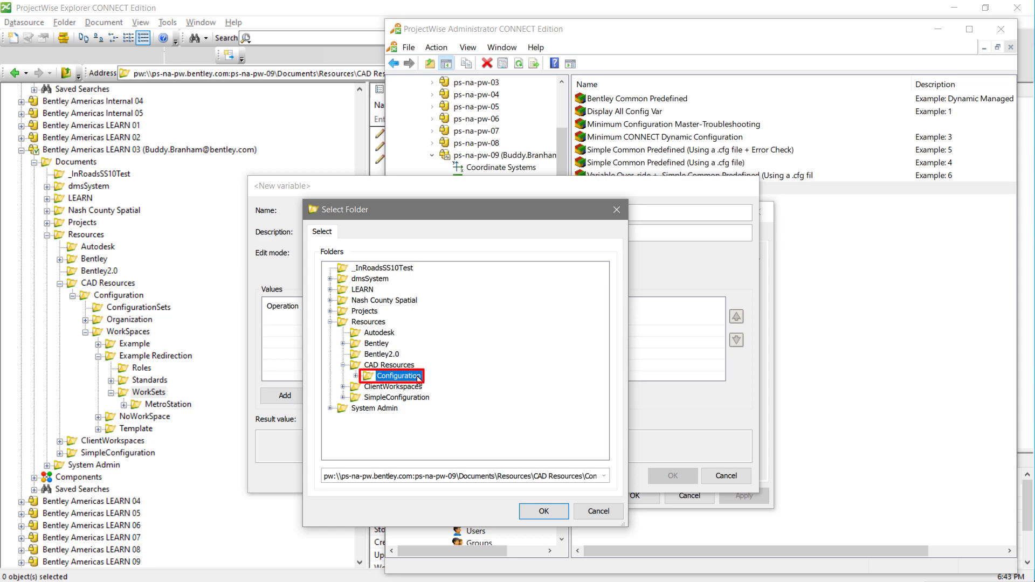
{"action": "left_click", "coordinate": [550, 511]}
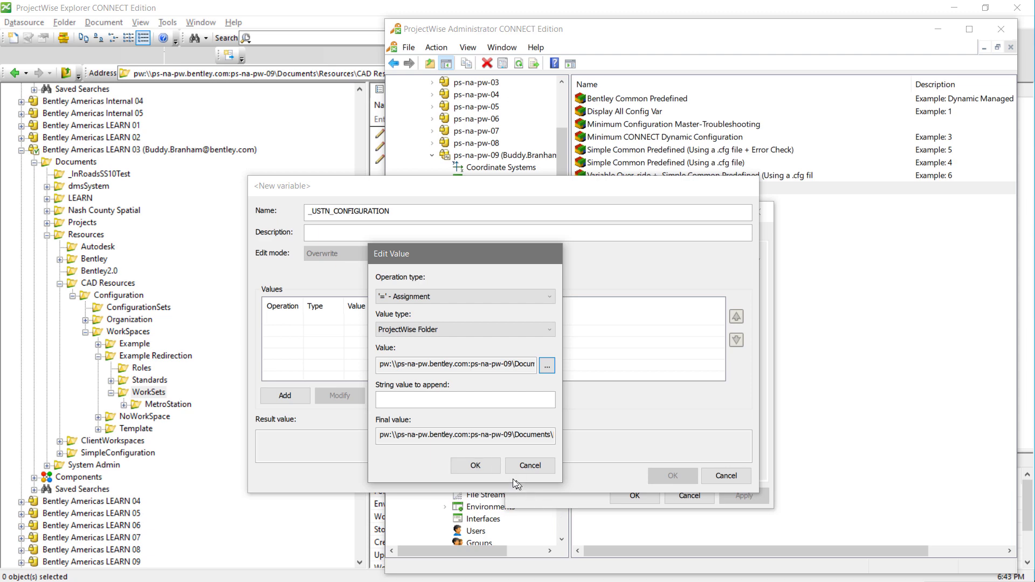
{"action": "left_click", "coordinate": [467, 466]}
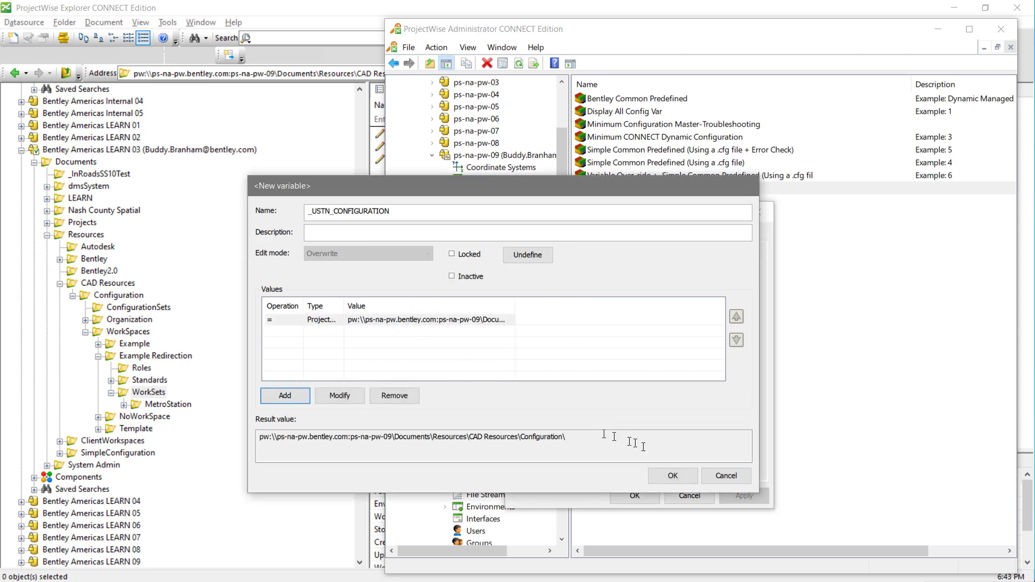
{"action": "left_click", "coordinate": [673, 475]}
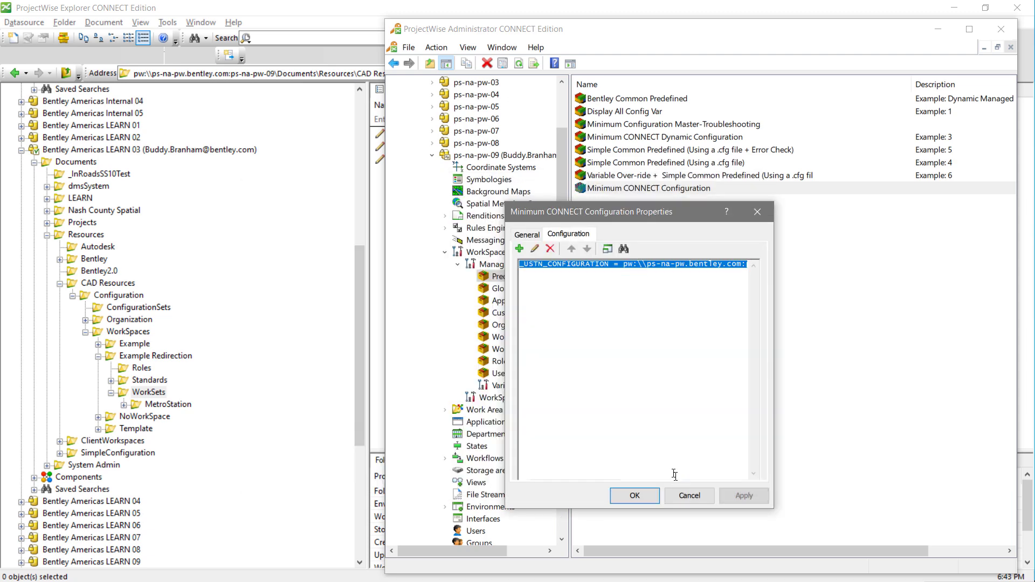
Step: Mark the _USTN_CONFIGURATION variable as Locked and save it
{"action": "left_click", "coordinate": [542, 254]}
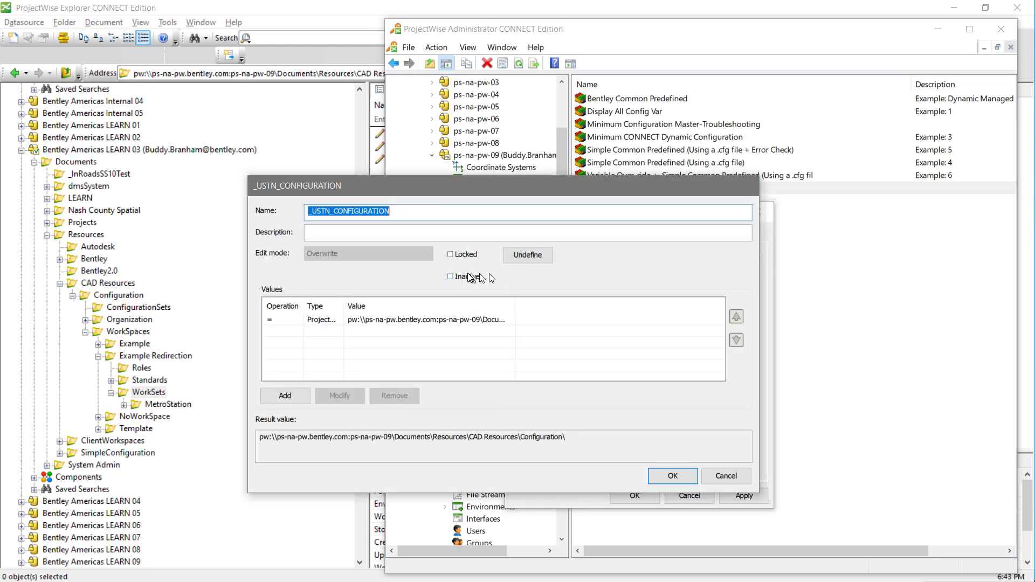
{"action": "left_click", "coordinate": [450, 254]}
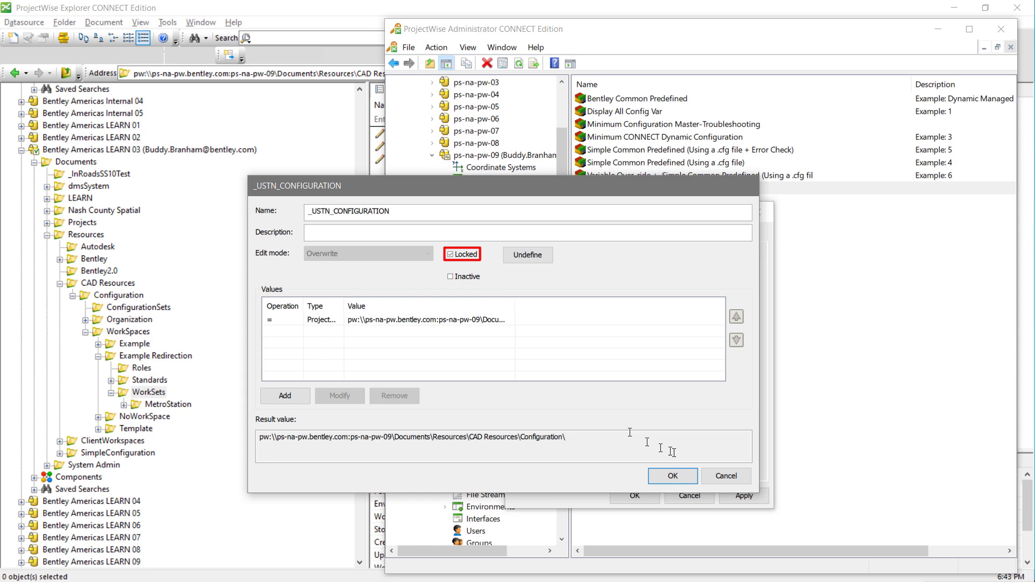
{"action": "left_click", "coordinate": [672, 476]}
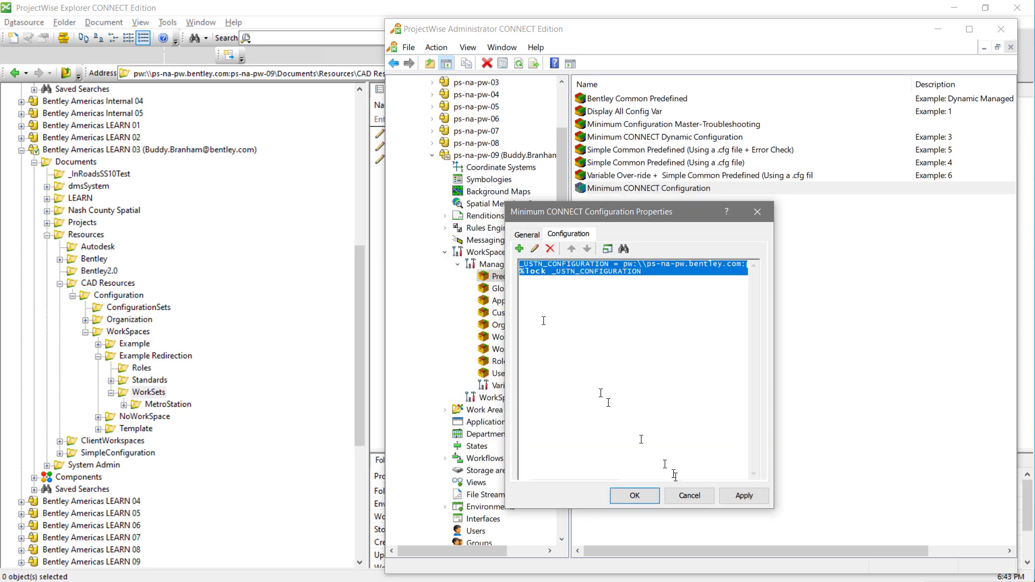
Step: Start a _USTN_WORKSPACENAME variable value, then select the Example Redirection folder in Explorer
{"action": "left_click", "coordinate": [521, 249]}
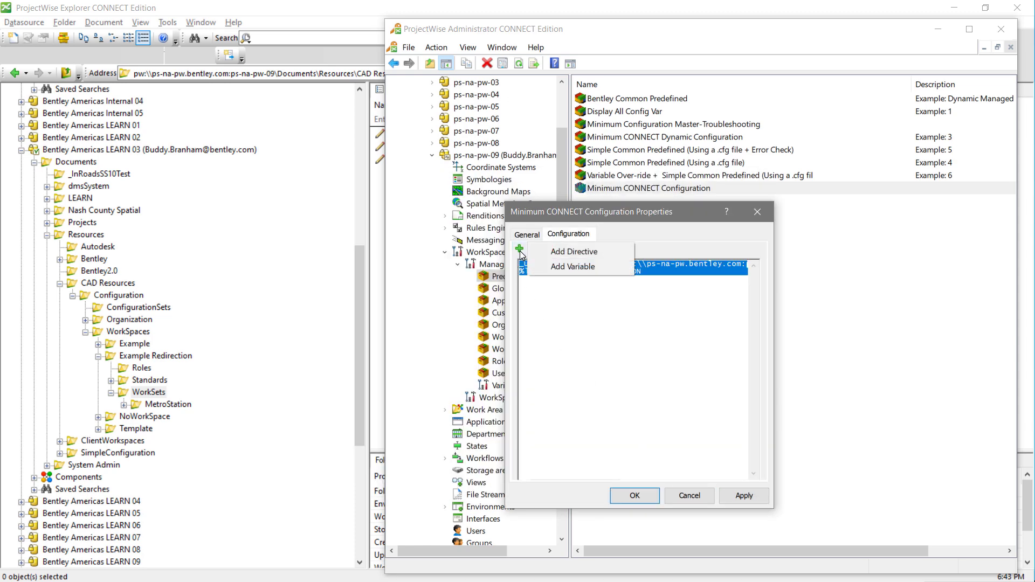
{"action": "left_click", "coordinate": [569, 268]}
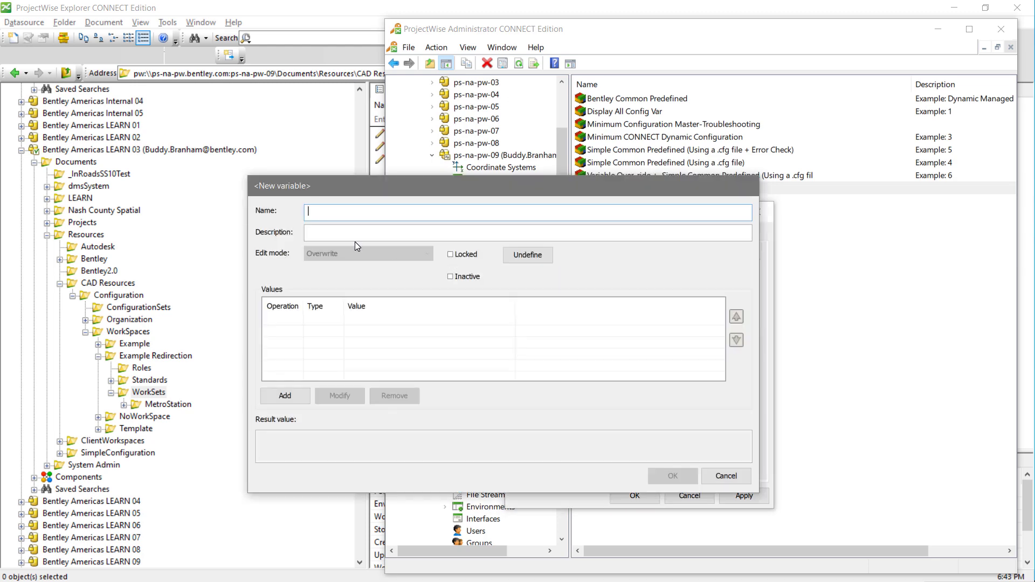
{"action": "type", "text": "_UST"}
{"action": "type", "text": "N_WORKSPACENAME"}
{"action": "left_click", "coordinate": [296, 396]}
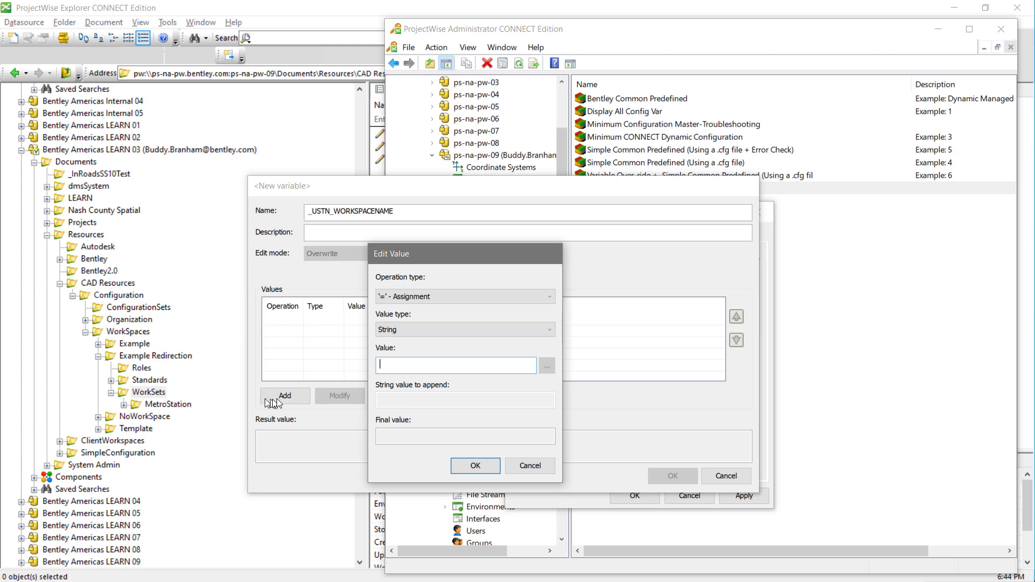
{"action": "left_click", "coordinate": [160, 357]}
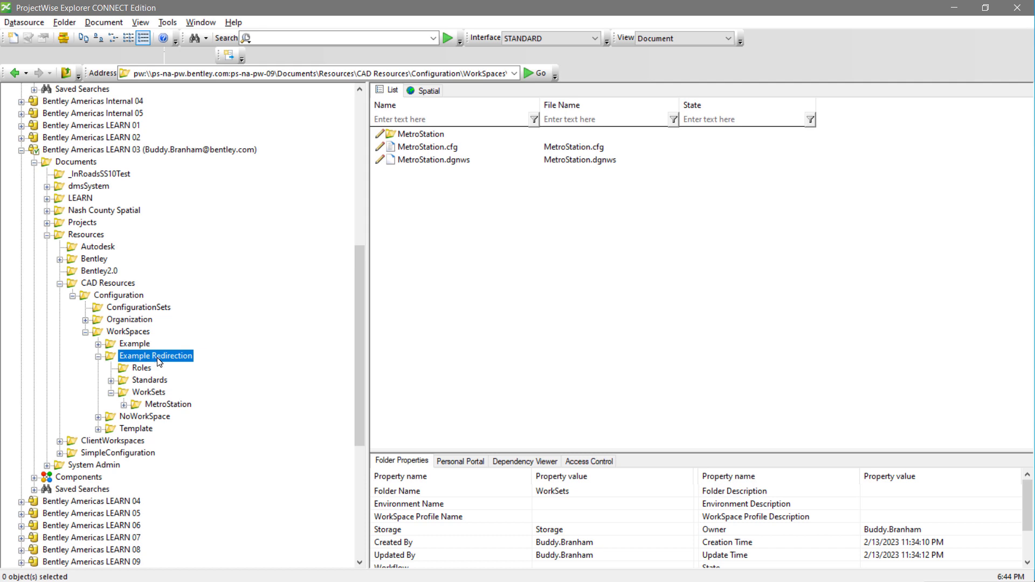
Step: Copy the exact name 'Example Redirection' from the folder's Rename box, then cancel the rename
{"action": "right_click", "coordinate": [158, 359]}
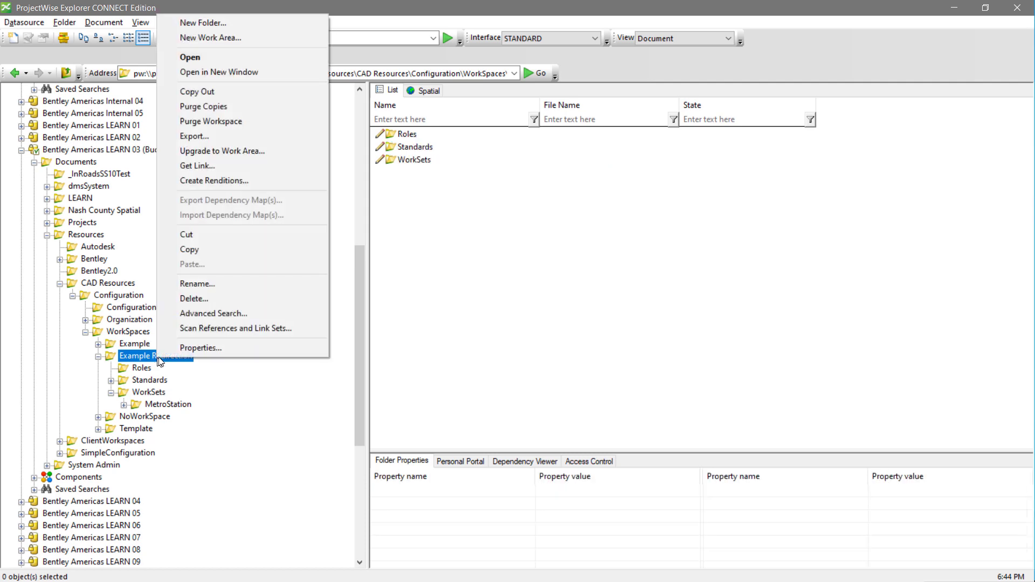
{"action": "left_click", "coordinate": [210, 291]}
{"action": "key", "text": "ctrl+c"}
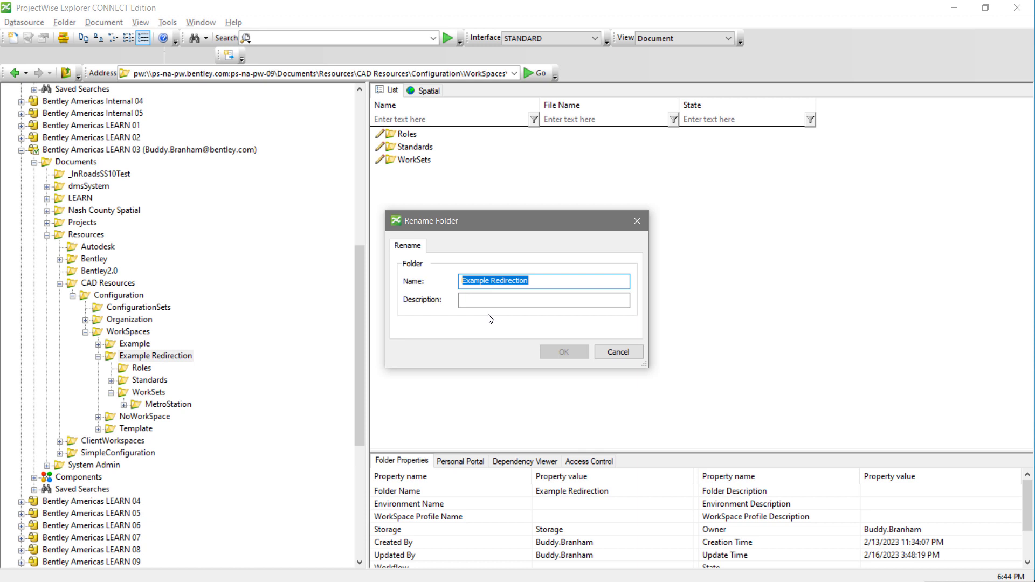
{"action": "left_click", "coordinate": [618, 352]}
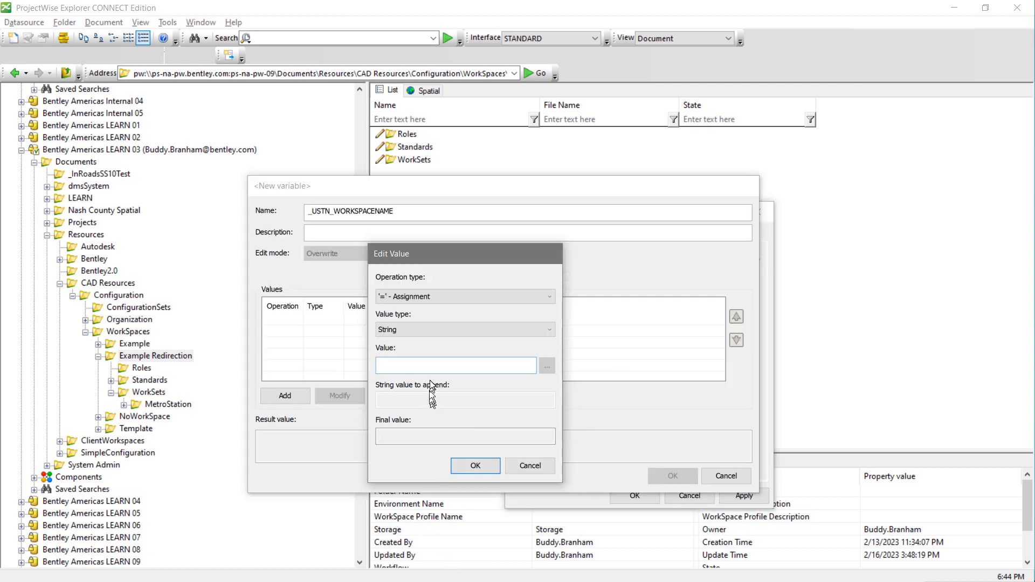
Step: Set _USTN_WORKSPACENAME to 'Example Redirection', lock it, and save it to the block
{"action": "key", "text": "ctrl+v"}
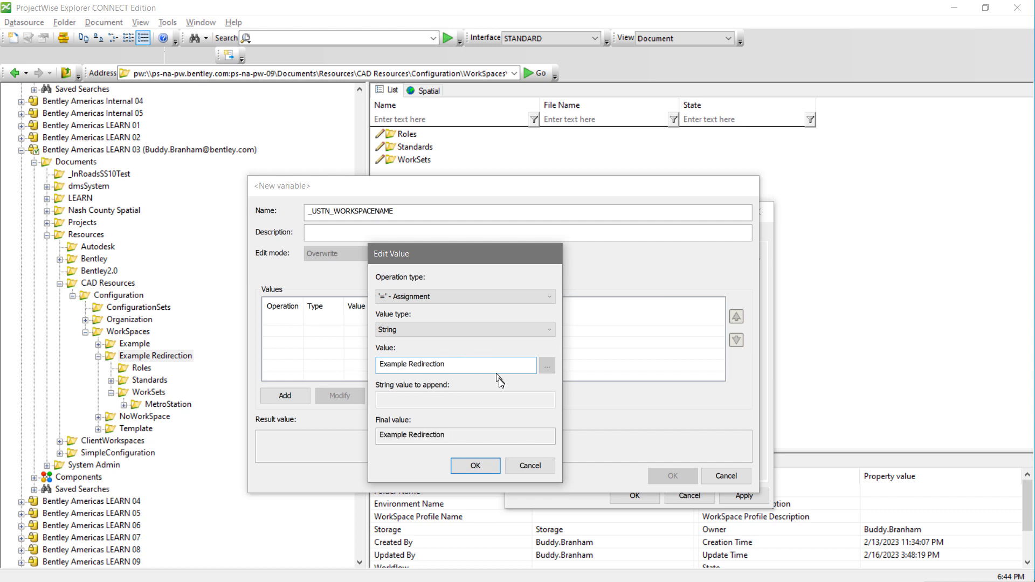
{"action": "left_click", "coordinate": [474, 467]}
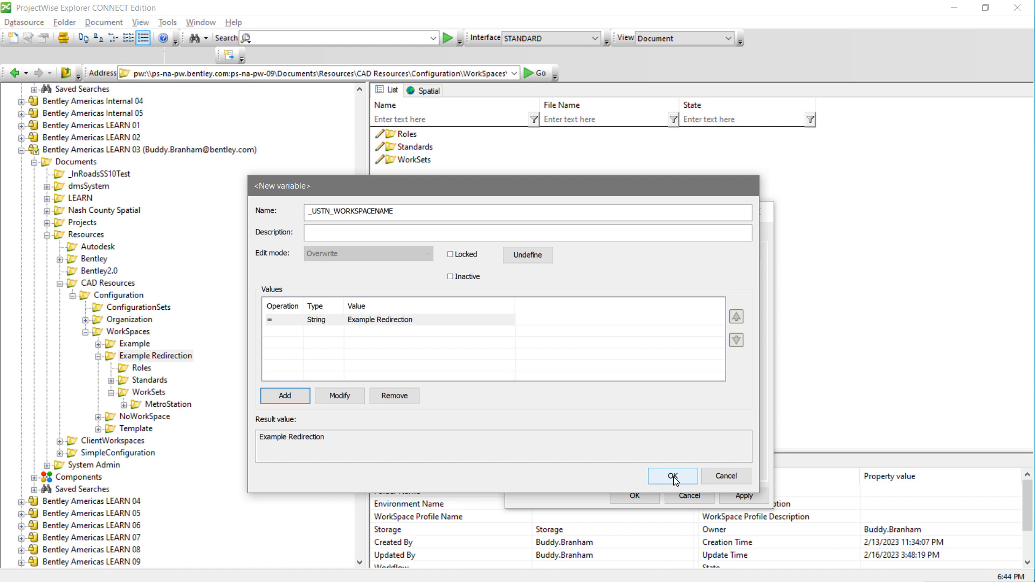
{"action": "left_click", "coordinate": [675, 478]}
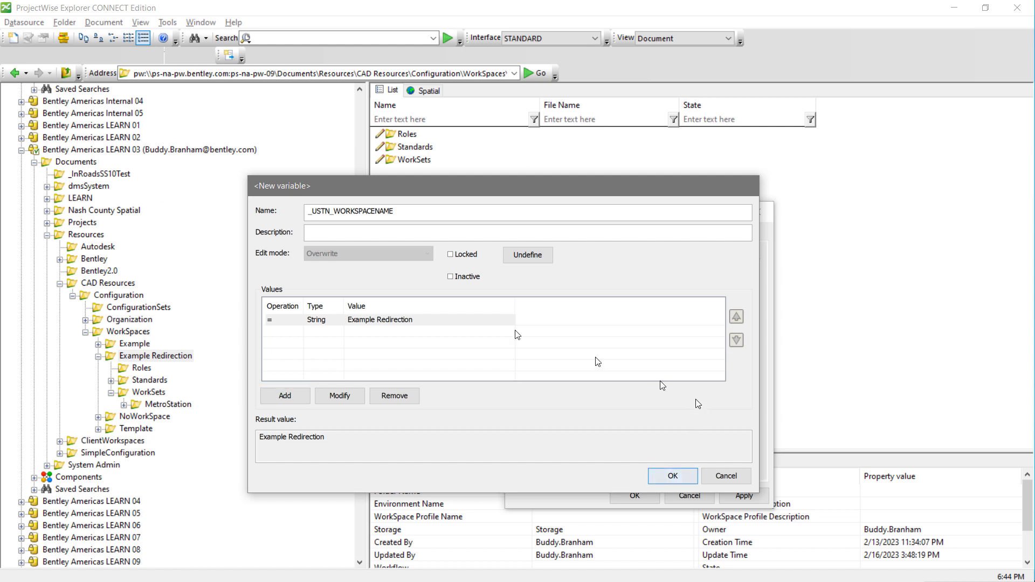
{"action": "left_click", "coordinate": [450, 255]}
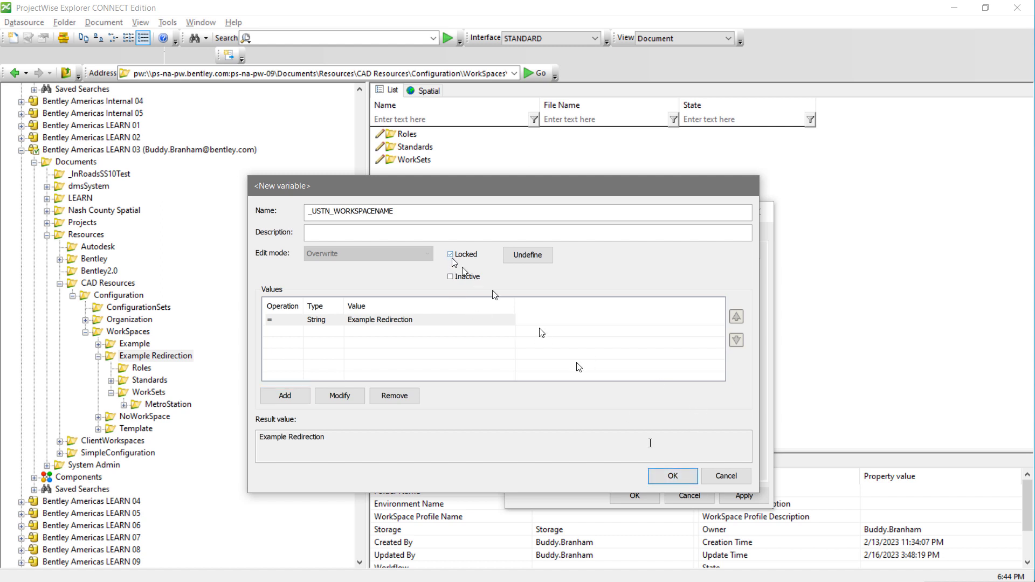
{"action": "left_click", "coordinate": [674, 475]}
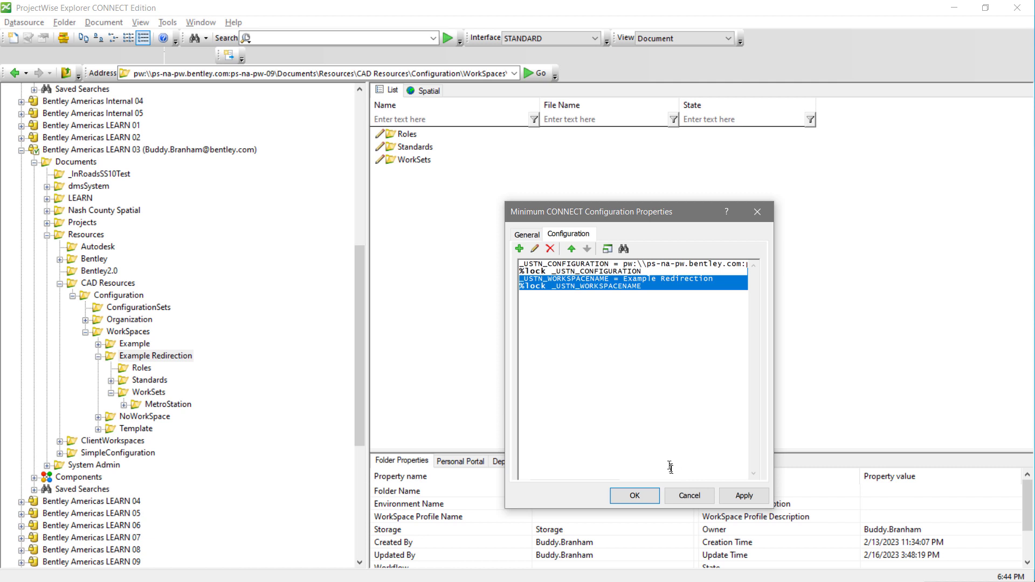
Step: Add a locked _USTN_WORKSETNAME variable, begin its value, and select MetroStation in Explorer
{"action": "left_click", "coordinate": [518, 249]}
{"action": "left_click", "coordinate": [572, 266]}
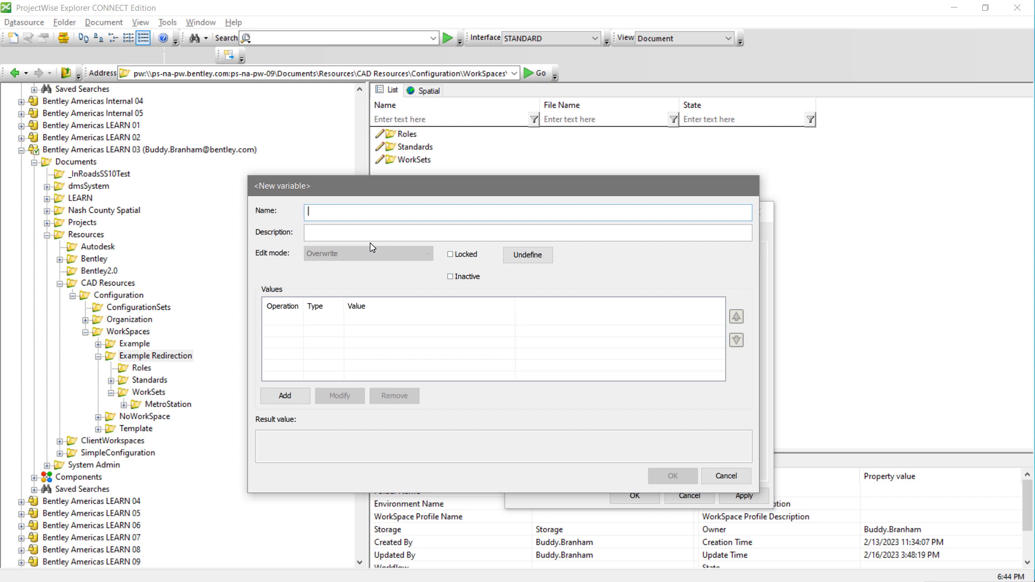
{"action": "type", "text": "_USTN_WORKSET"}
{"action": "type", "text": "NAM"}
{"action": "left_click", "coordinate": [451, 255]}
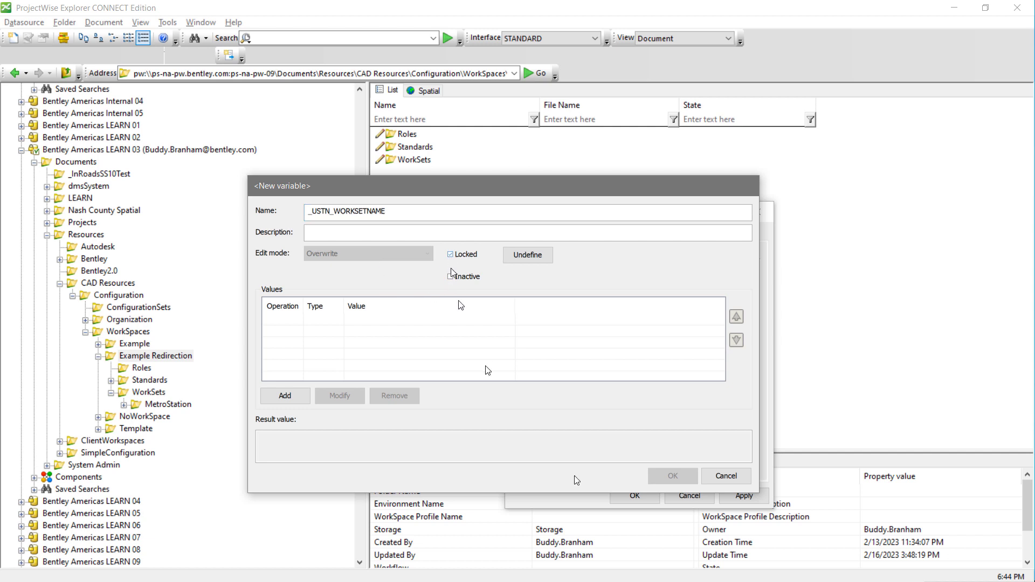
{"action": "left_click", "coordinate": [285, 396]}
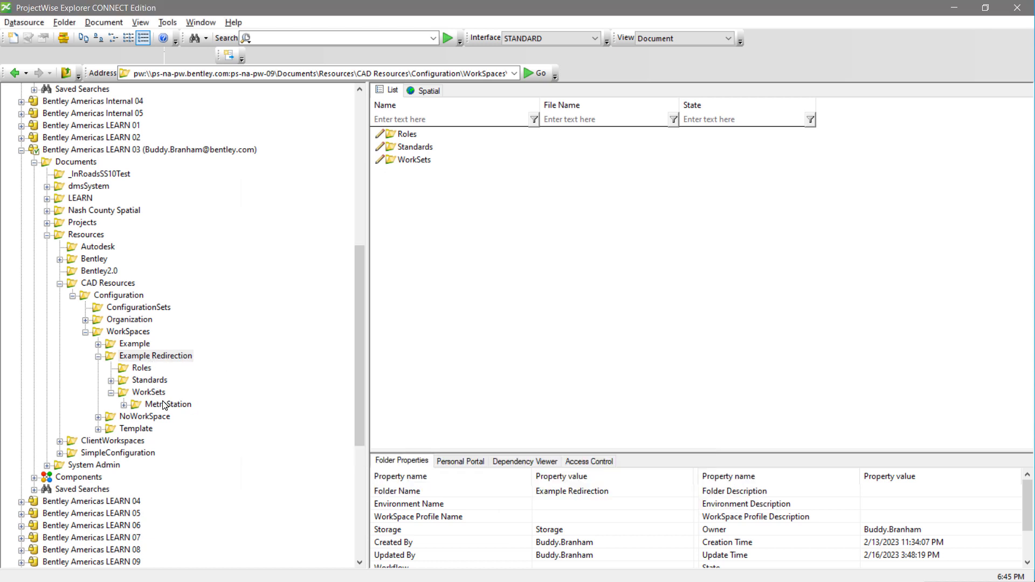
{"action": "left_click", "coordinate": [165, 404]}
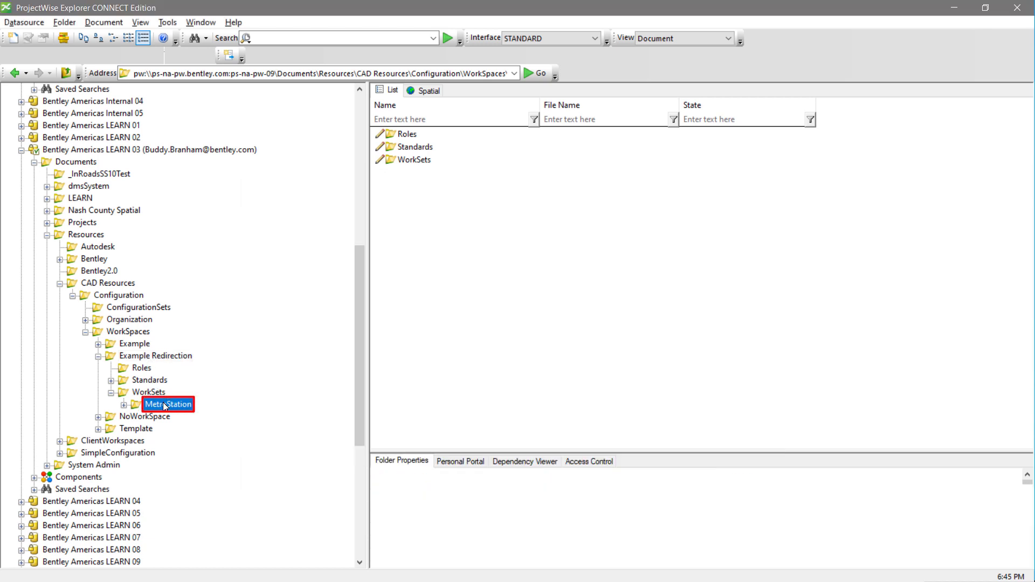
Step: Copy the exact name 'MetroStation' from the folder's Rename box
{"action": "right_click", "coordinate": [166, 404]}
{"action": "left_click", "coordinate": [205, 329]}
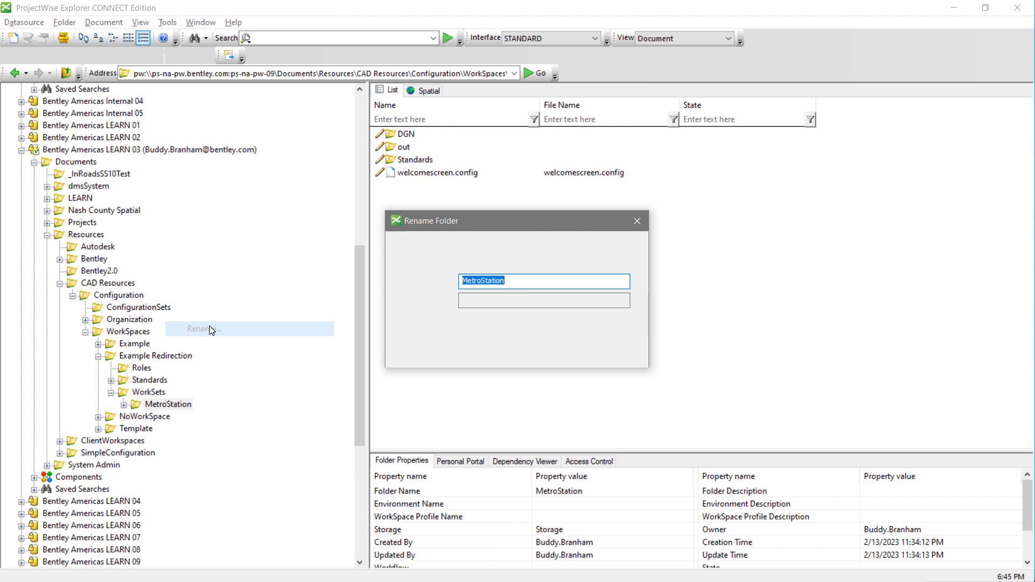
{"action": "right_click", "coordinate": [496, 279]}
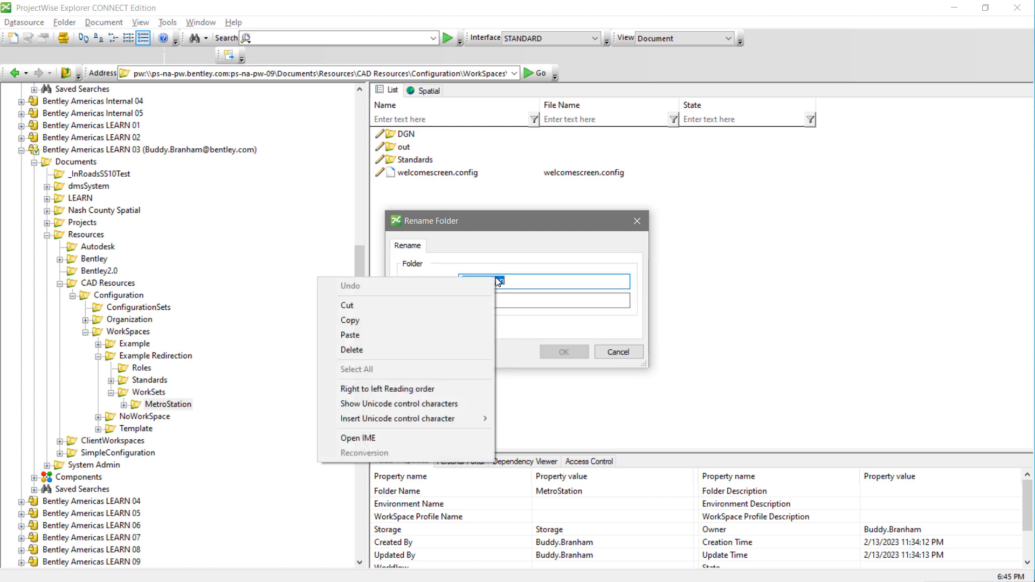
{"action": "left_click", "coordinate": [433, 320]}
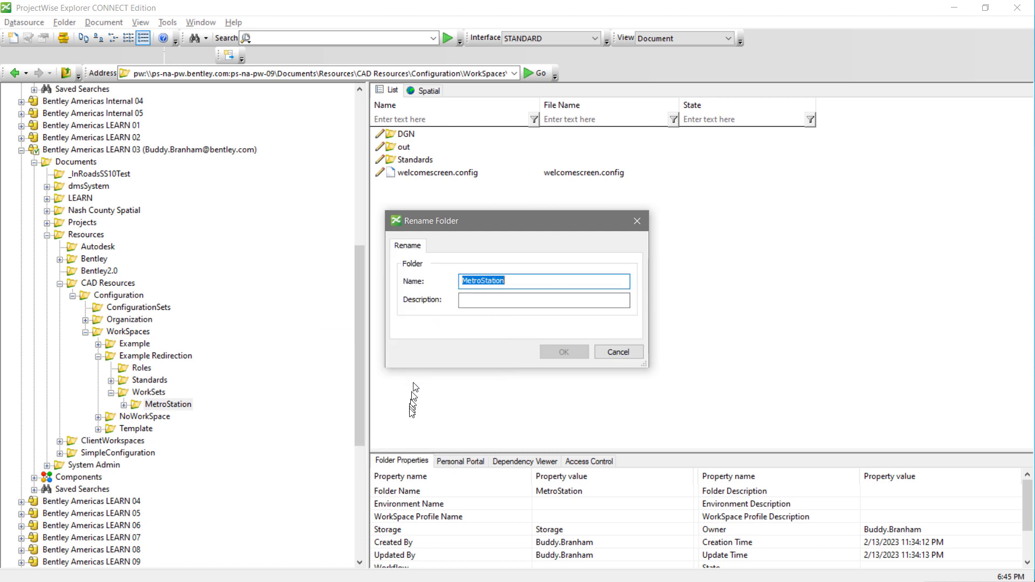
Step: Set _USTN_WORKSETNAME to MetroStation, save and apply the block, and cancel the rename
{"action": "key", "text": "alt+Tab"}
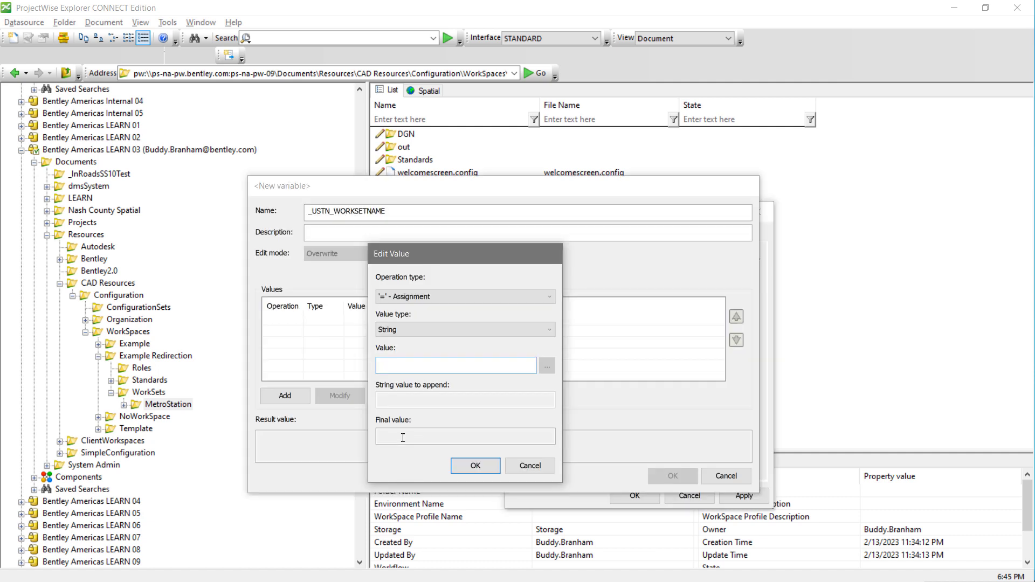
{"action": "key", "text": "ctrl+v"}
{"action": "left_click", "coordinate": [484, 457]}
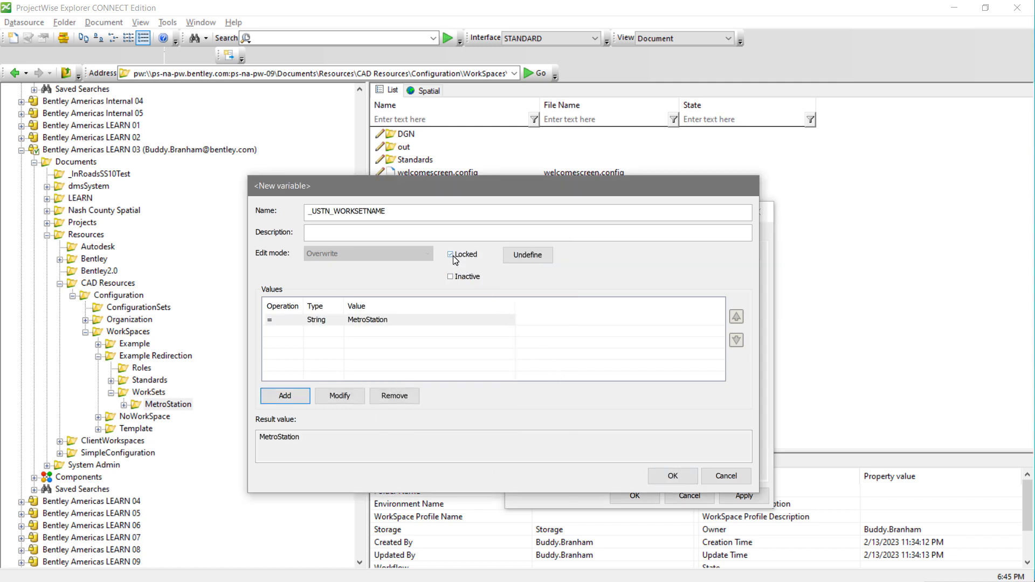
{"action": "left_click", "coordinate": [675, 477]}
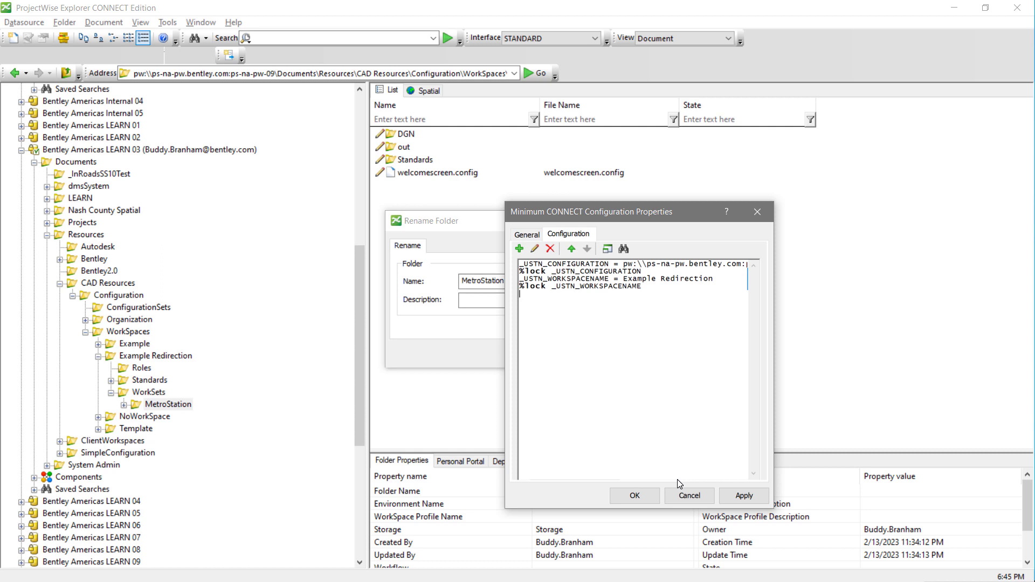
{"action": "left_click", "coordinate": [744, 495]}
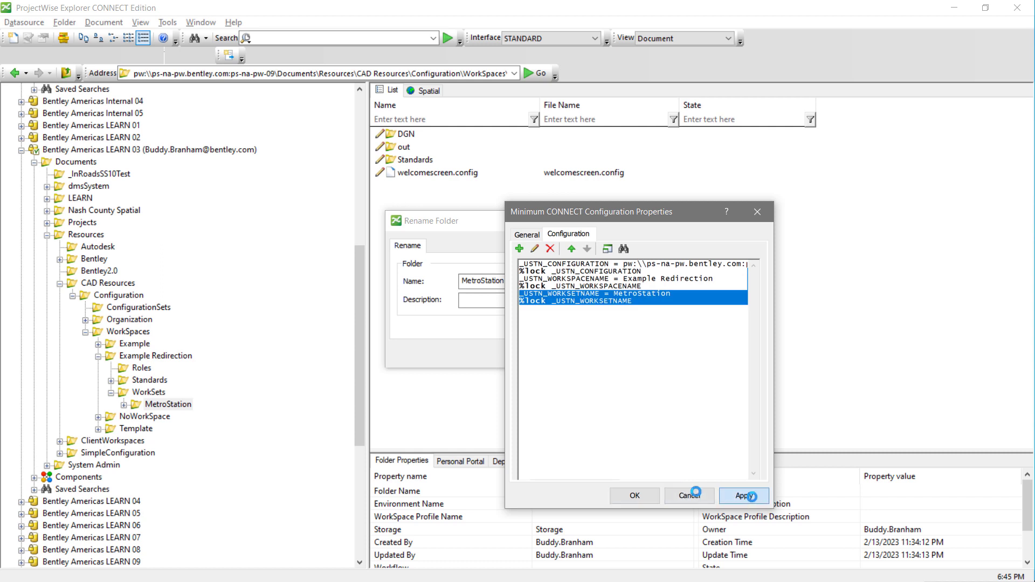
{"action": "left_click", "coordinate": [635, 495]}
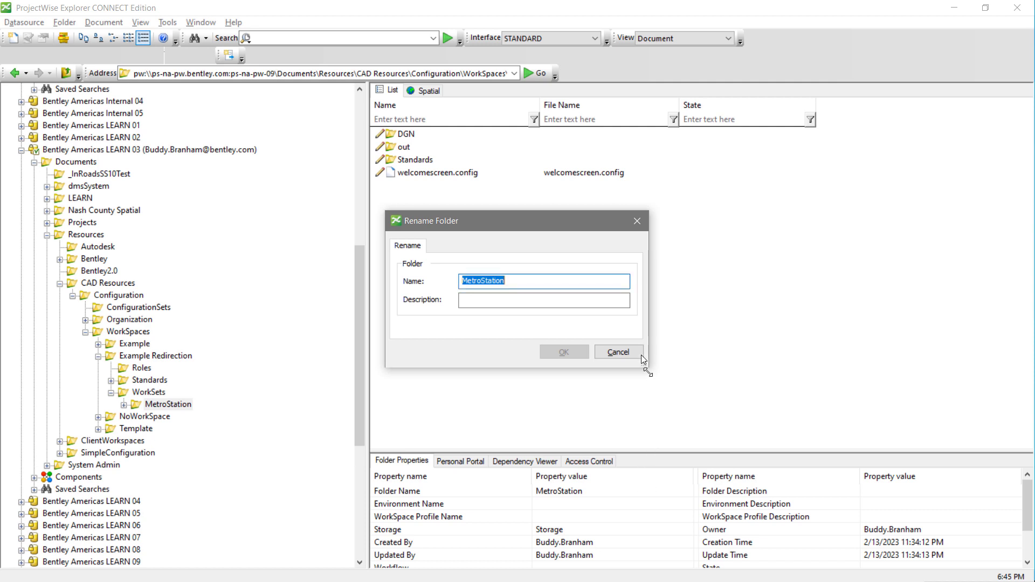
{"action": "left_click", "coordinate": [625, 353]}
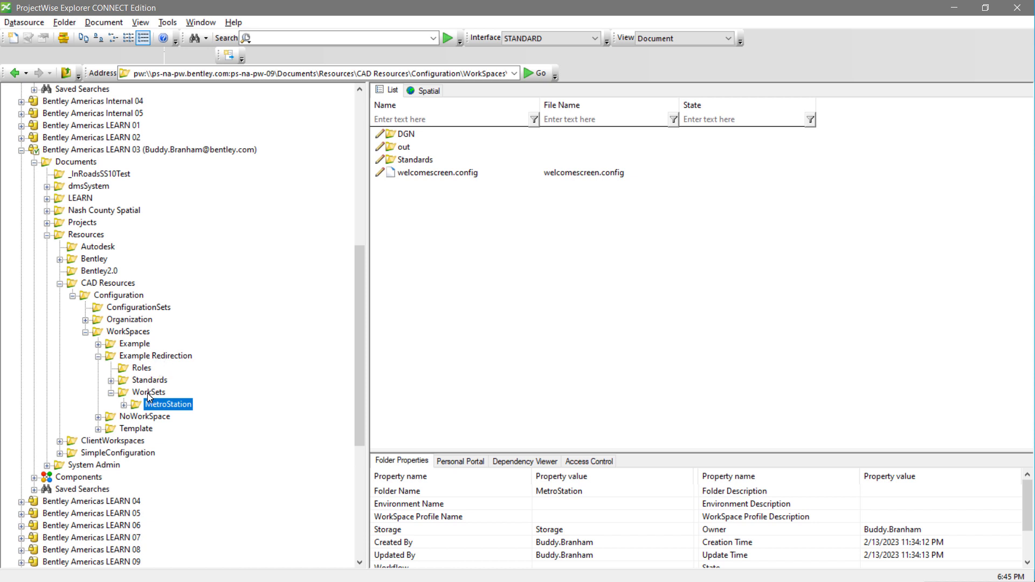
Step: In MetroStation's WorkSpace properties, add a Predefined association to Minimum CONNECT Configuration and save
{"action": "right_click", "coordinate": [171, 408]}
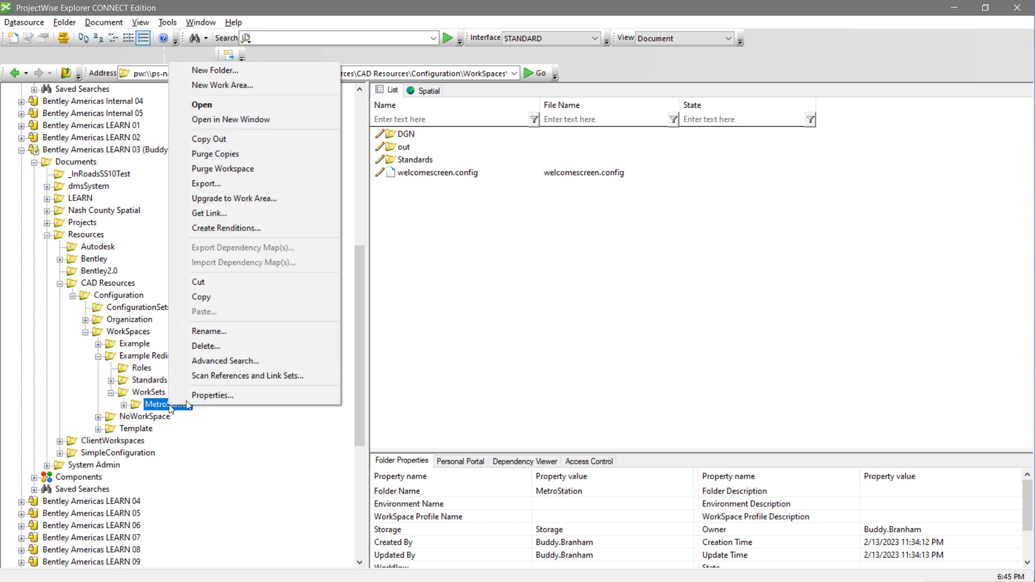
{"action": "left_click", "coordinate": [200, 399]}
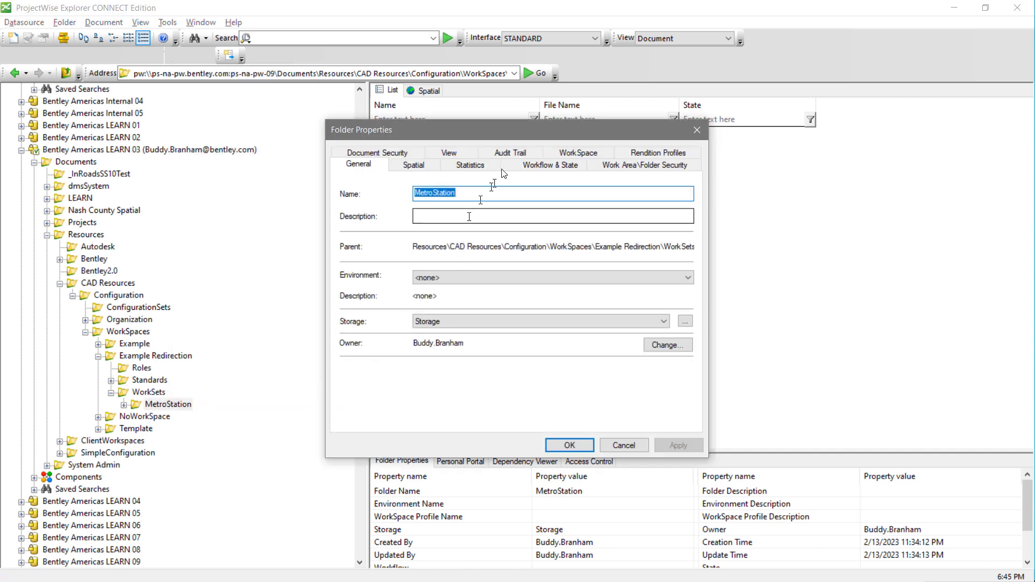
{"action": "left_click", "coordinate": [587, 156]}
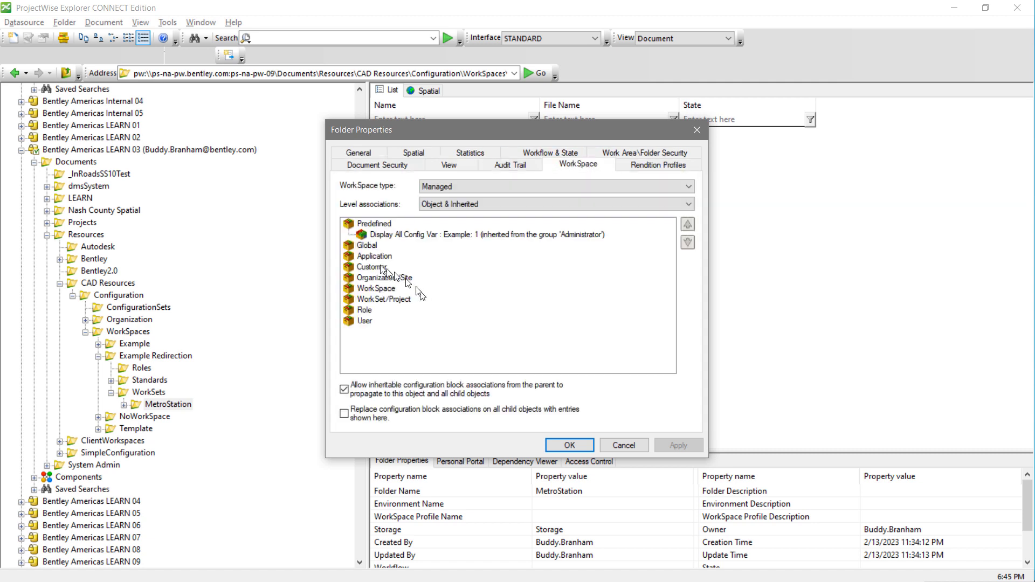
{"action": "right_click", "coordinate": [365, 226]}
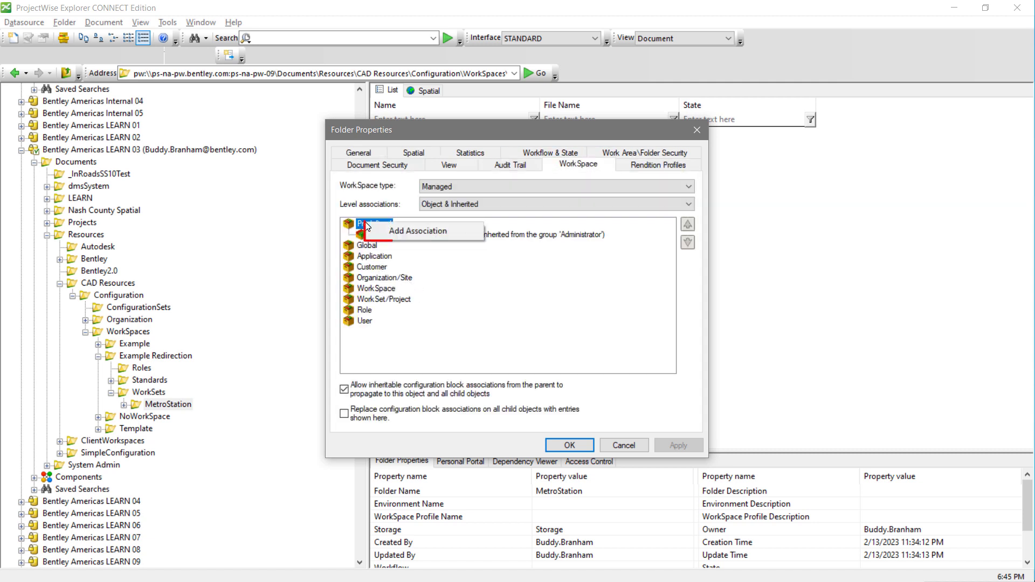
{"action": "left_click", "coordinate": [406, 231]}
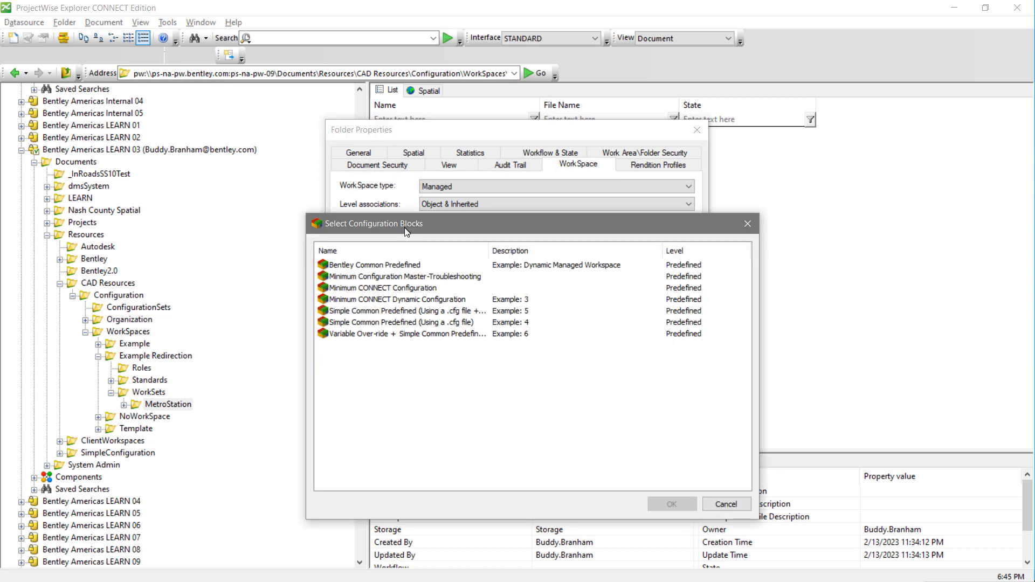
{"action": "left_click", "coordinate": [366, 289]}
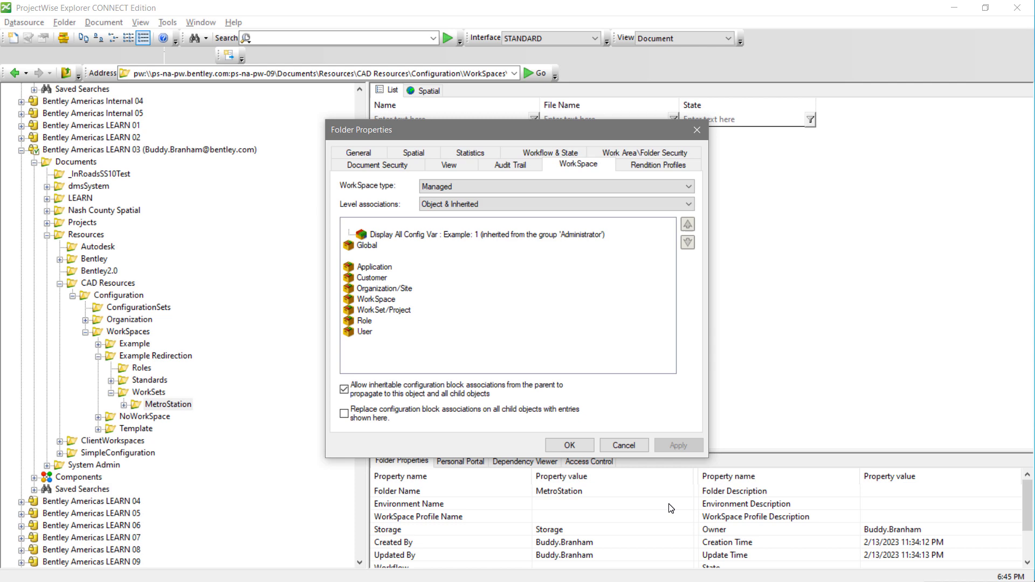
{"action": "left_click", "coordinate": [678, 445]}
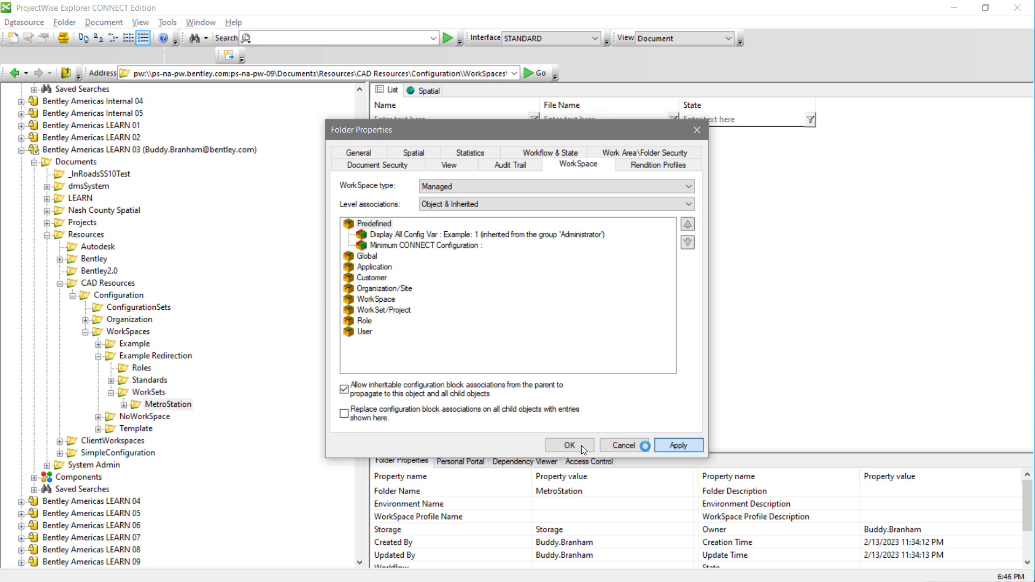
{"action": "left_click", "coordinate": [580, 446]}
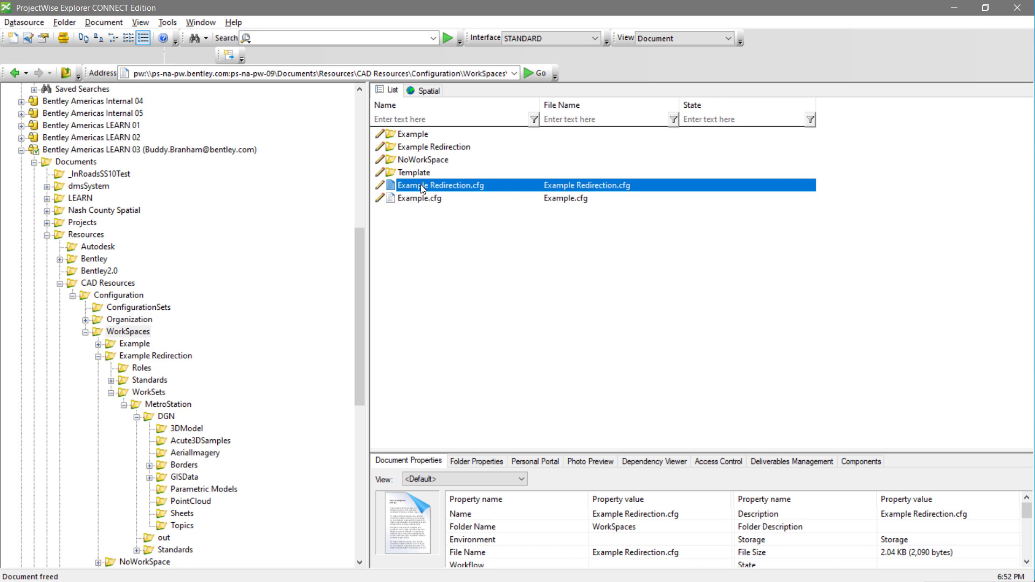
Step: Check out Example Redirection.cfg and open it in Notepad
{"action": "right_click", "coordinate": [421, 187]}
{"action": "left_click", "coordinate": [468, 139]}
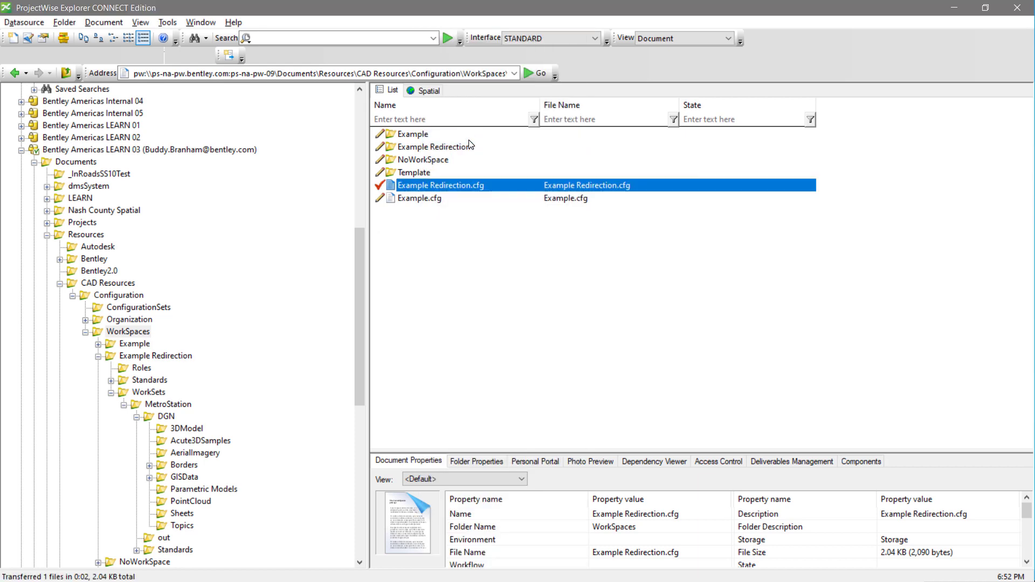
{"action": "right_click", "coordinate": [429, 191]}
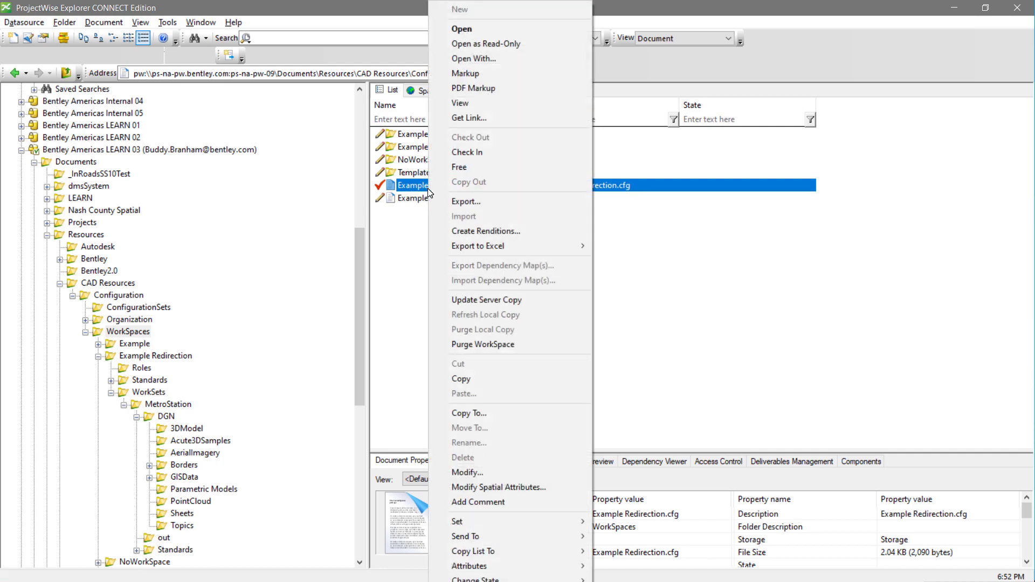
{"action": "left_click", "coordinate": [472, 34]}
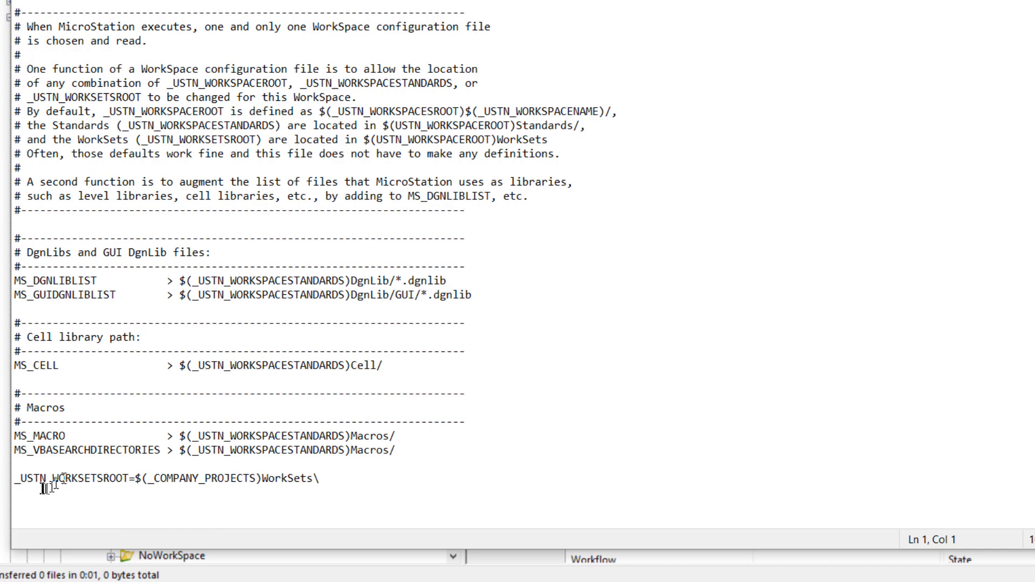
Step: Comment out the _USTN_WORKSETSROOT line with '#', save the file and close Notepad
{"action": "left_click", "coordinate": [24, 500]}
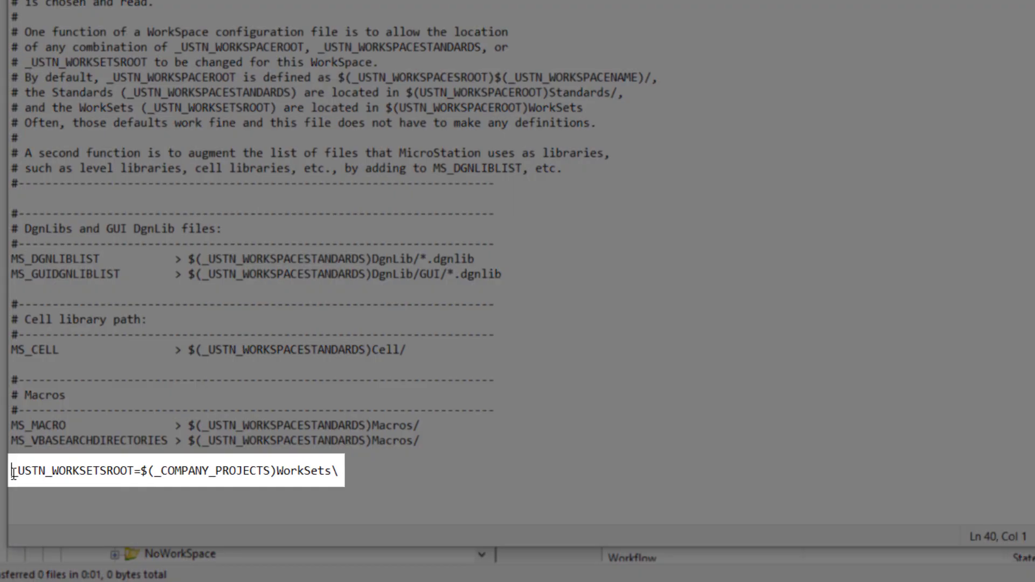
{"action": "type", "text": "#"}
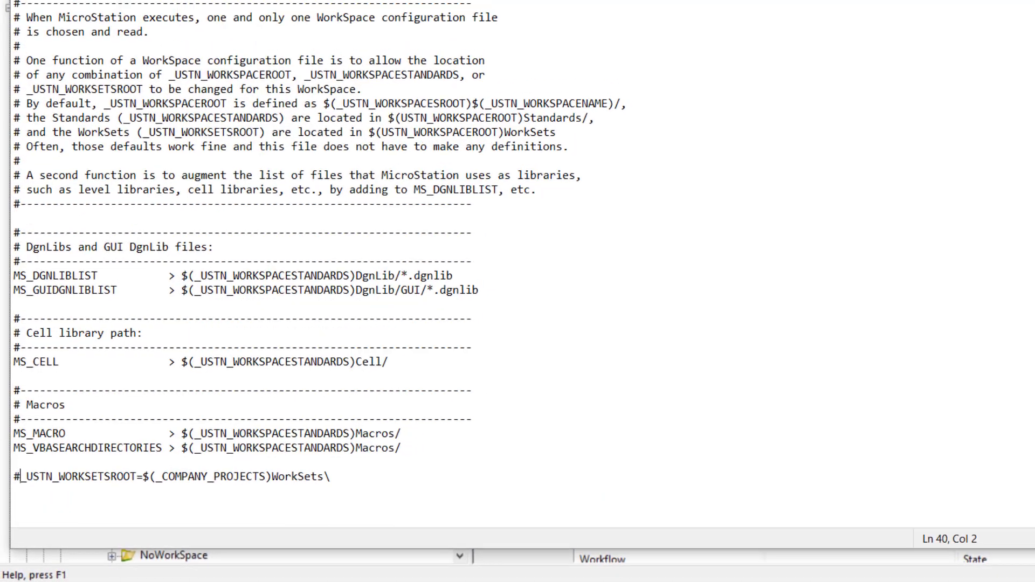
{"action": "left_click", "coordinate": [31, 54]}
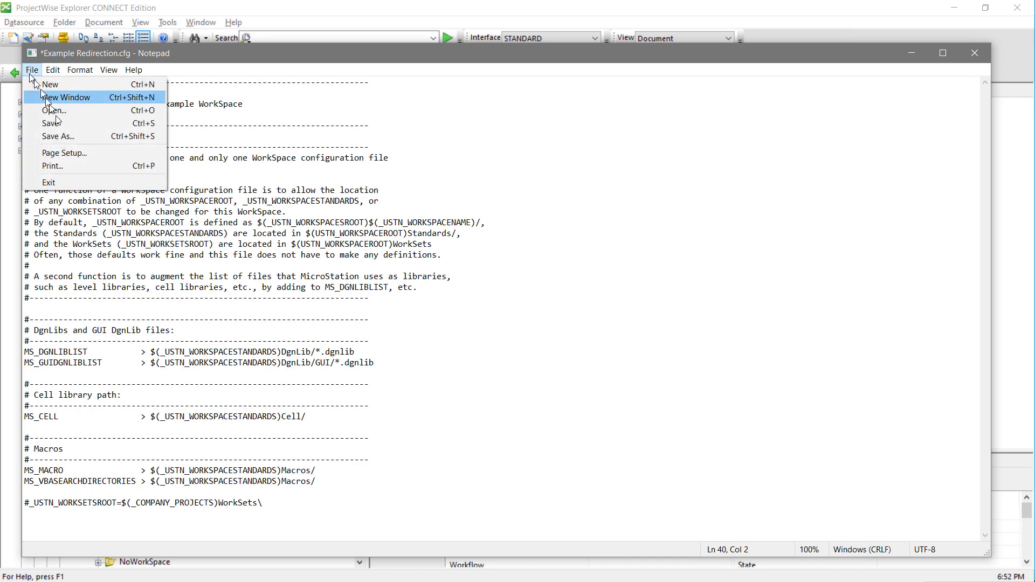
{"action": "left_click", "coordinate": [62, 130]}
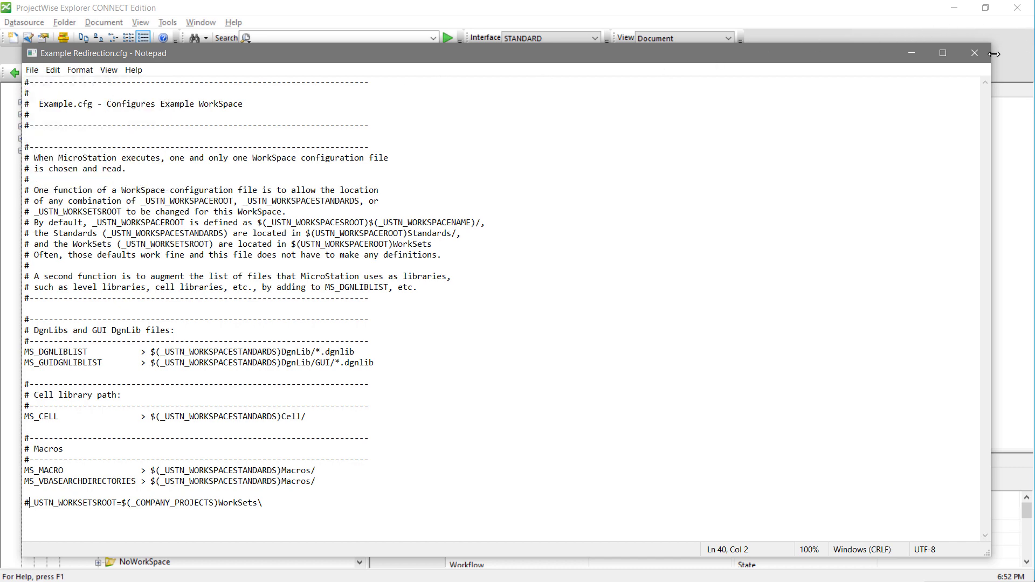
{"action": "left_click", "coordinate": [974, 53]}
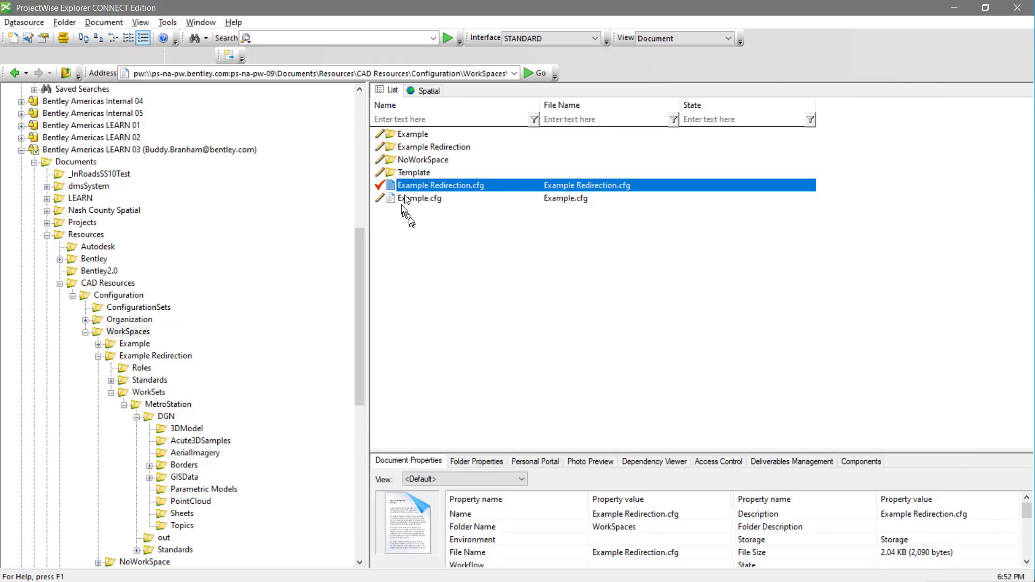
Step: Check Example Redirection.cfg back in without a comment, then browse into the 3DModel folder
{"action": "right_click", "coordinate": [426, 186]}
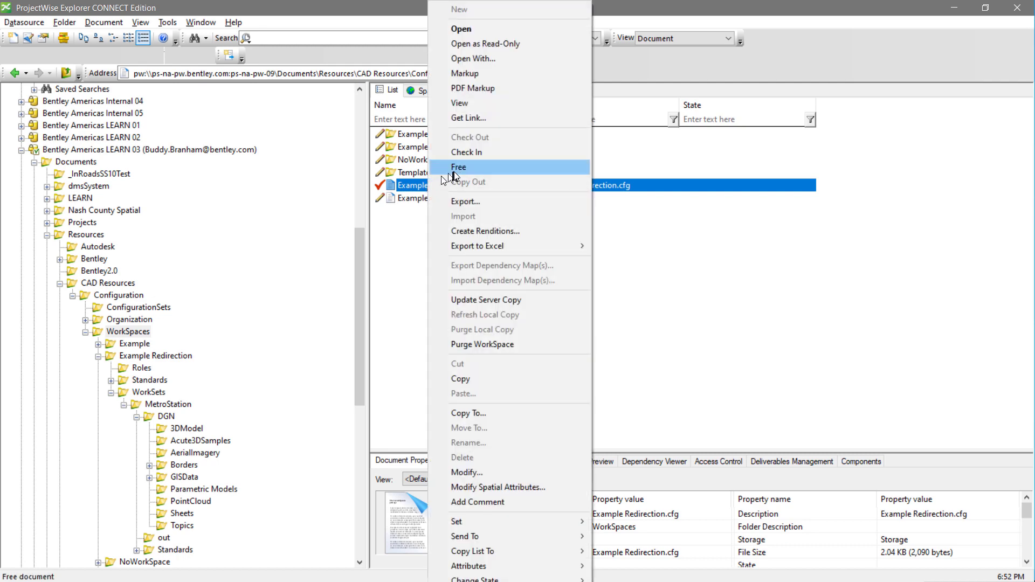
{"action": "left_click", "coordinate": [465, 152]}
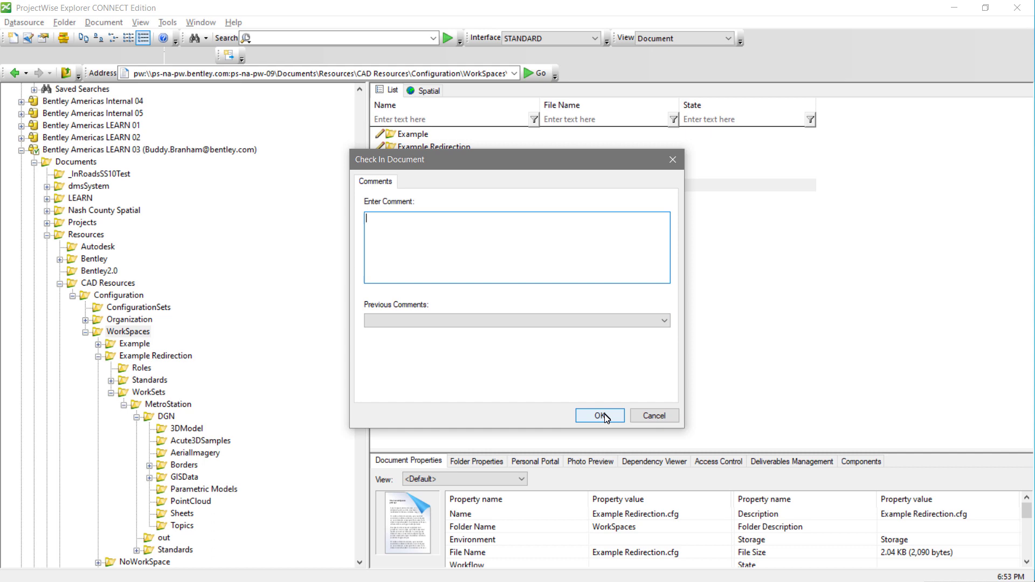
{"action": "left_click", "coordinate": [597, 416]}
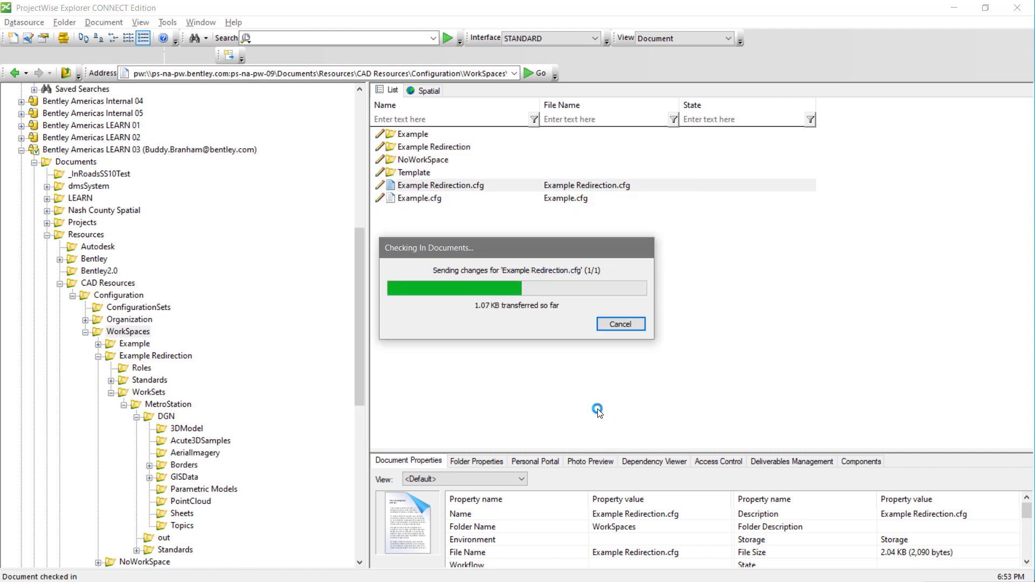
{"action": "left_click", "coordinate": [183, 429]}
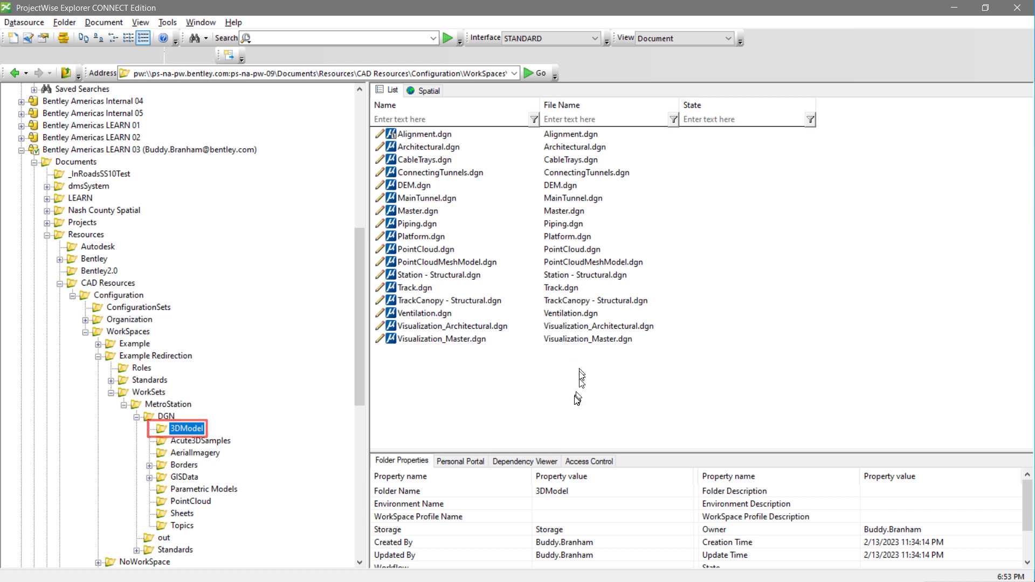
Step: Open Alignment.dgn from the MetroStation 3DModel folder in MicroStation using its context menu
{"action": "left_click", "coordinate": [408, 136]}
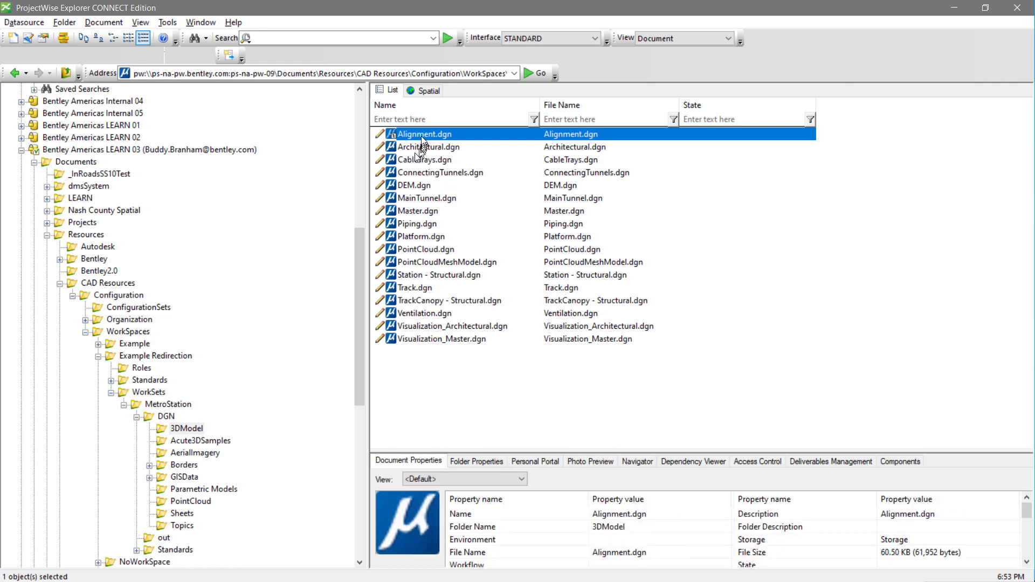
{"action": "right_click", "coordinate": [417, 133]}
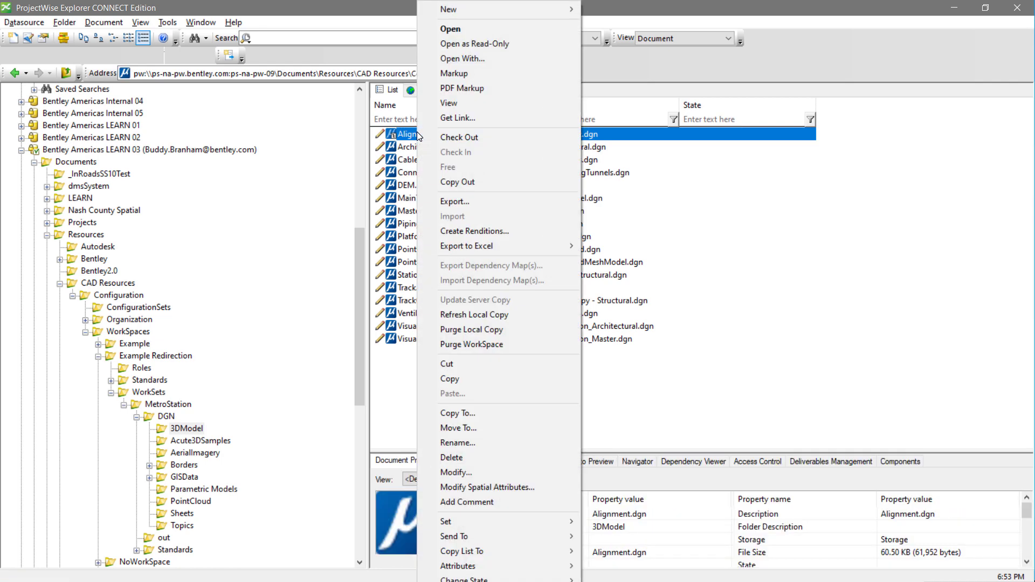
{"action": "left_click", "coordinate": [467, 28]}
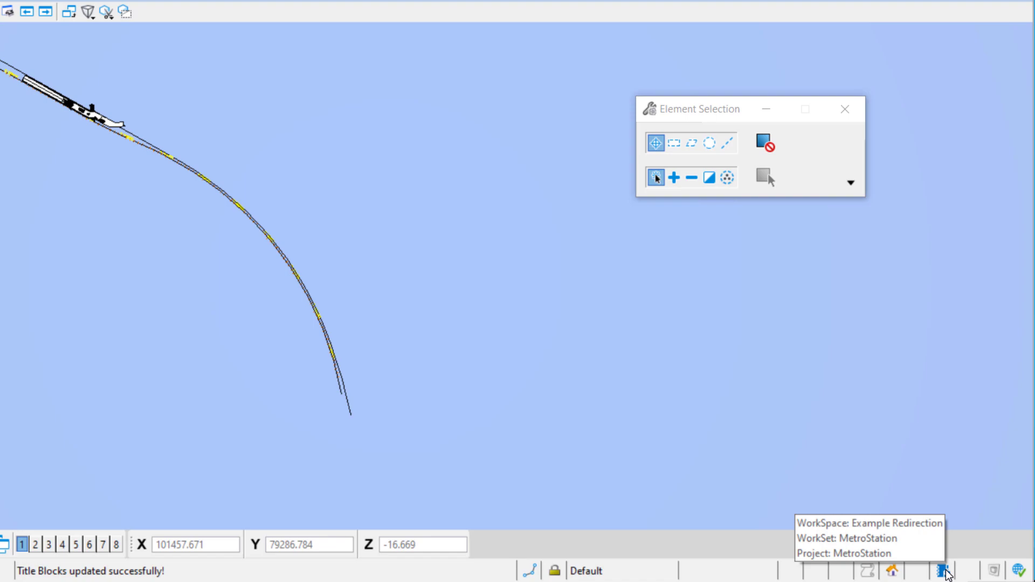
{"action": "left_click", "coordinate": [24, 23]}
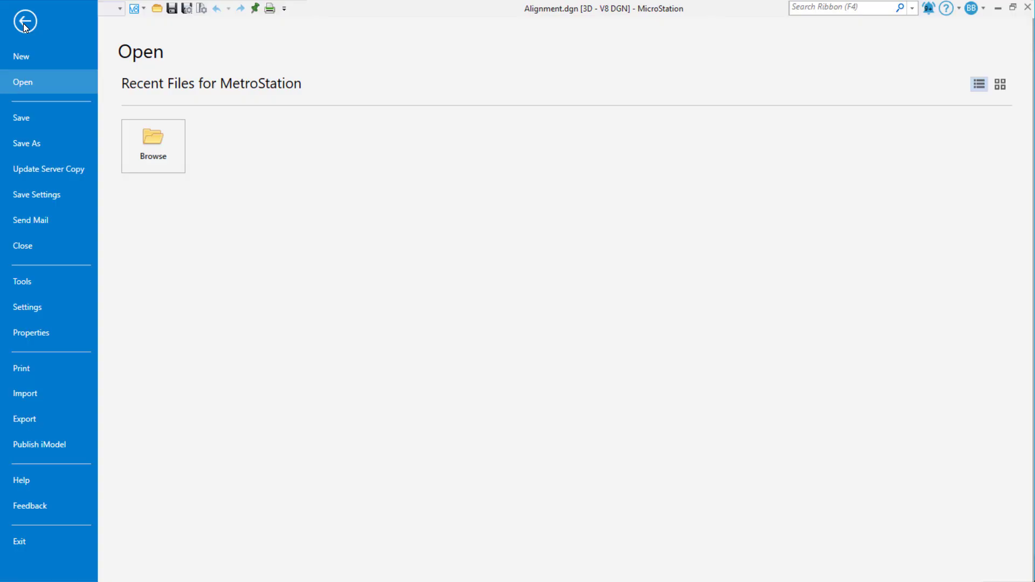
{"action": "left_click", "coordinate": [36, 307]}
{"action": "left_click", "coordinate": [208, 156]}
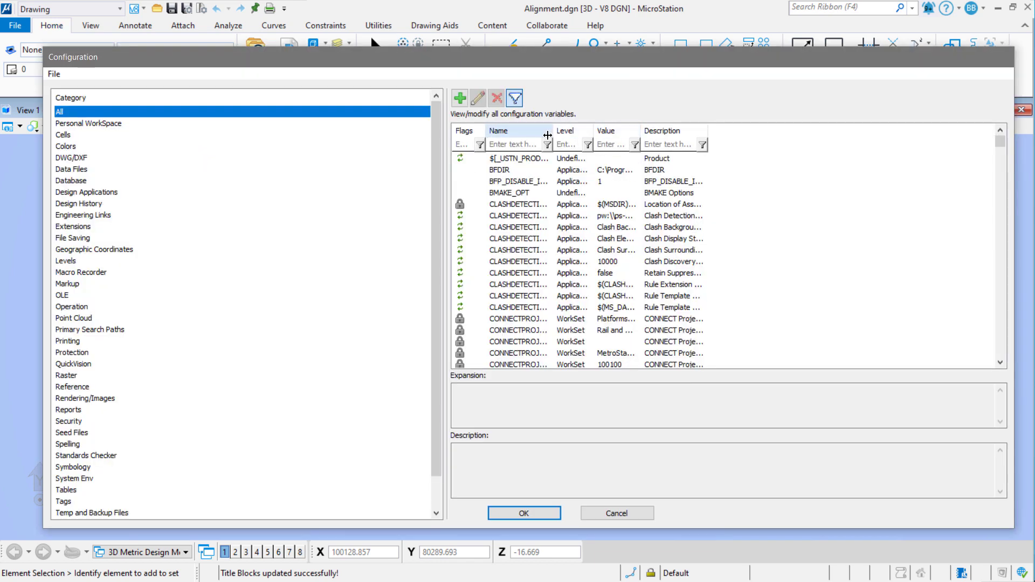
{"action": "left_click_drag", "start_coordinate": [555, 131], "coordinate": [758, 131]}
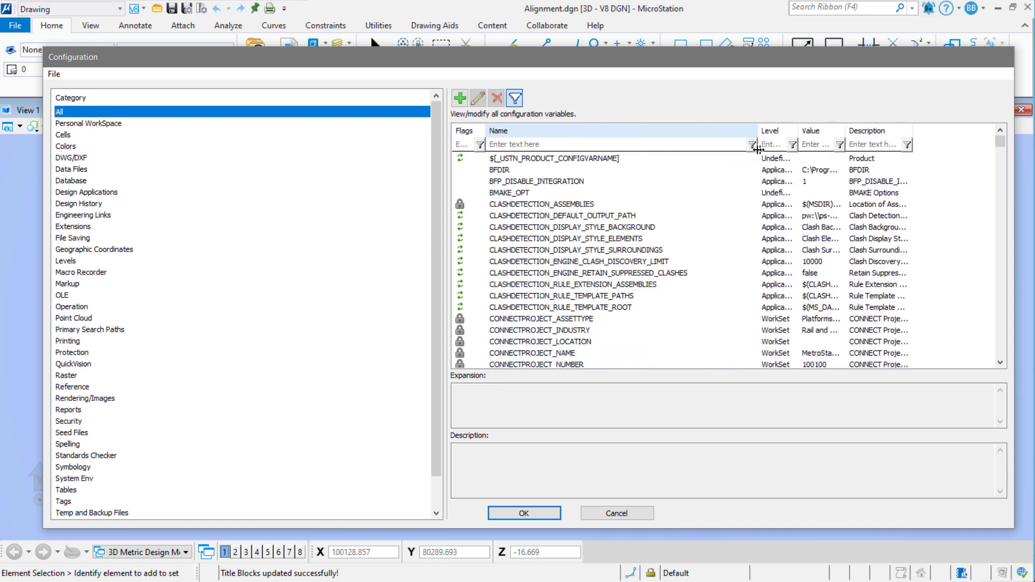
{"action": "left_click", "coordinate": [523, 143]}
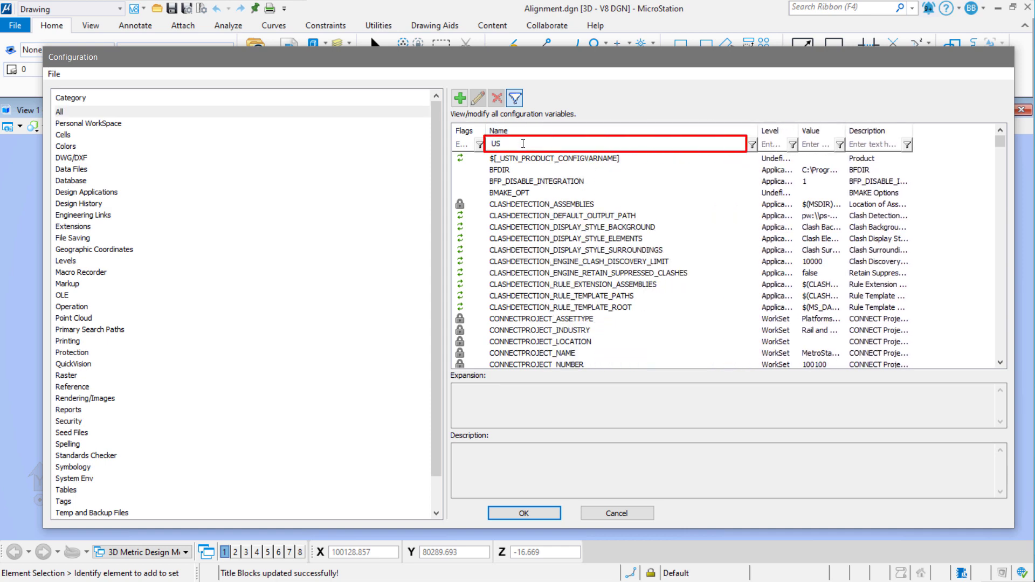
{"action": "key", "text": "Return"}
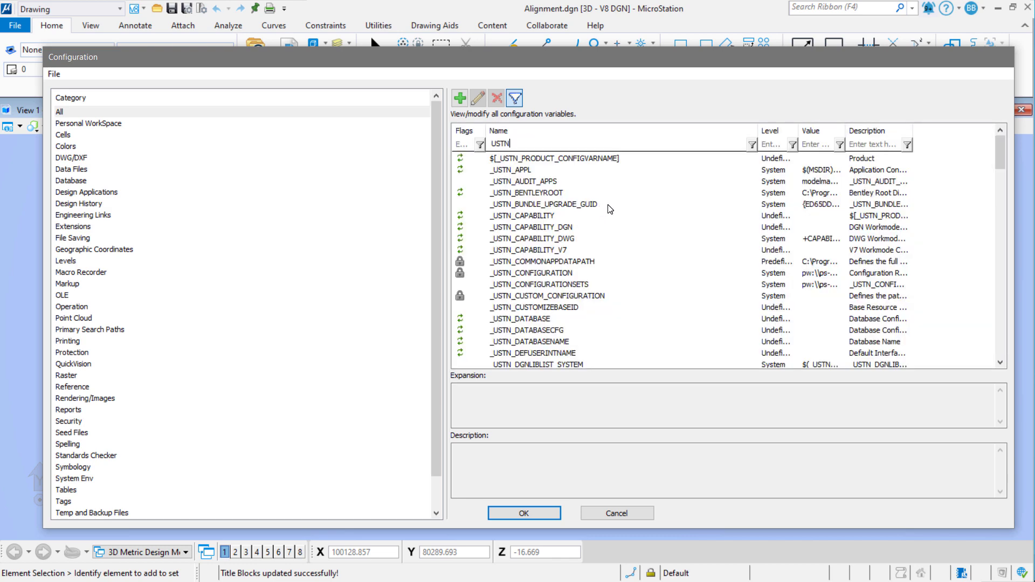
{"action": "scroll", "coordinate": [608, 211], "scroll_direction": "down", "scroll_amount": 1}
{"action": "left_click", "coordinate": [551, 262]}
{"action": "scroll", "coordinate": [547, 284], "scroll_direction": "down", "scroll_amount": 5}
{"action": "scroll", "coordinate": [547, 284], "scroll_direction": "down", "scroll_amount": 12}
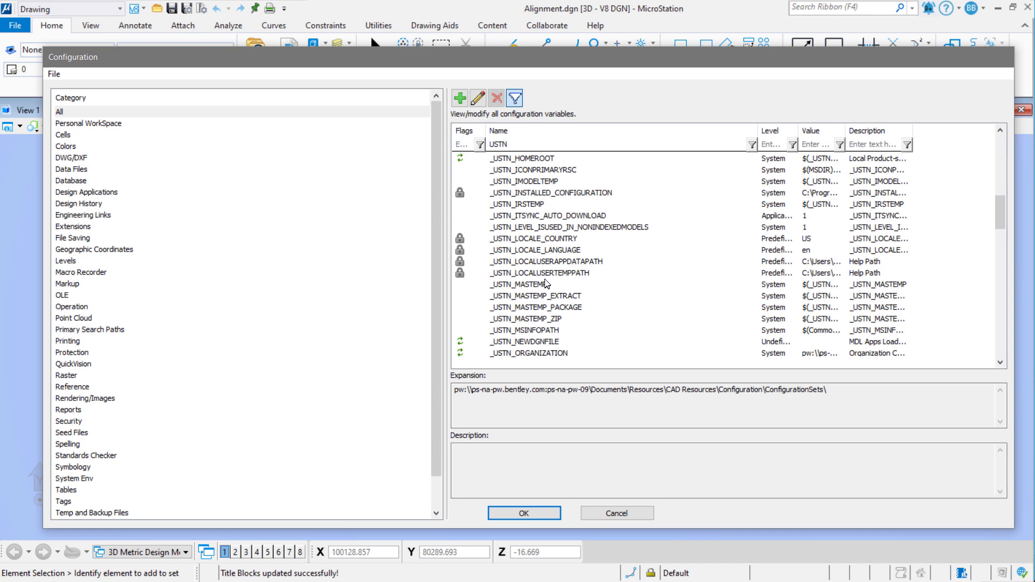
{"action": "scroll", "coordinate": [545, 281], "scroll_direction": "down", "scroll_amount": 12}
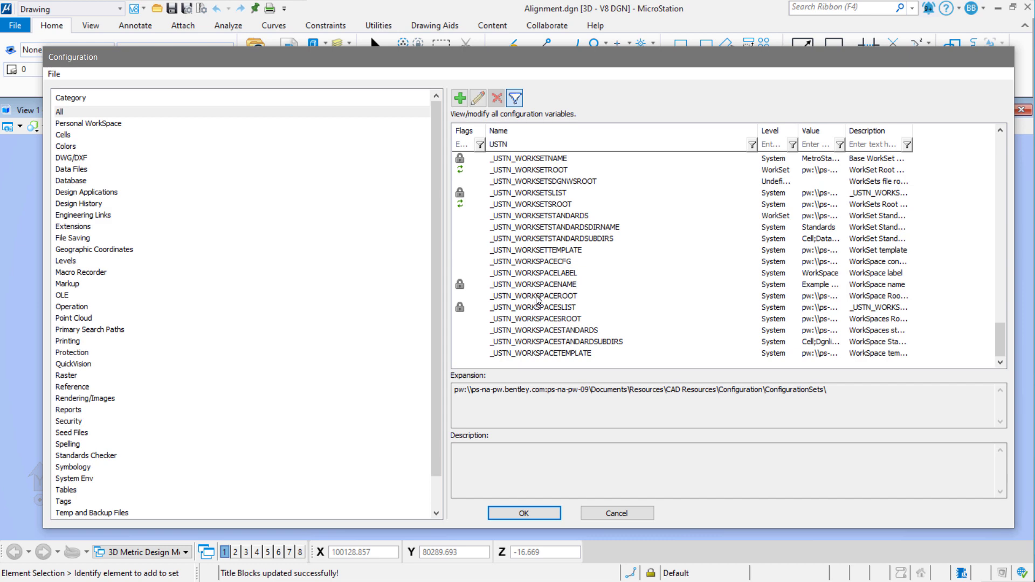
{"action": "left_click", "coordinate": [537, 297]}
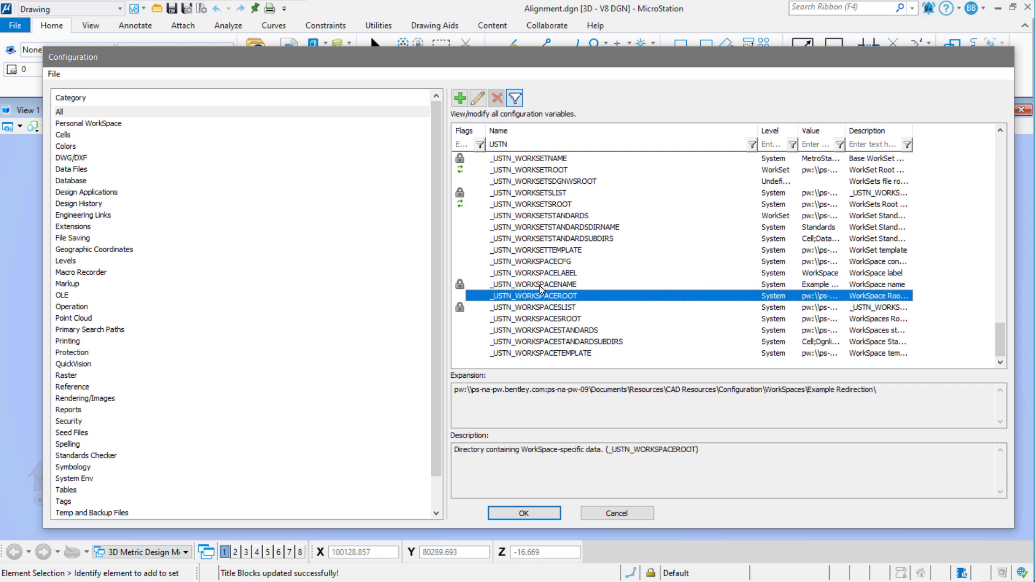
{"action": "left_click", "coordinate": [540, 285]}
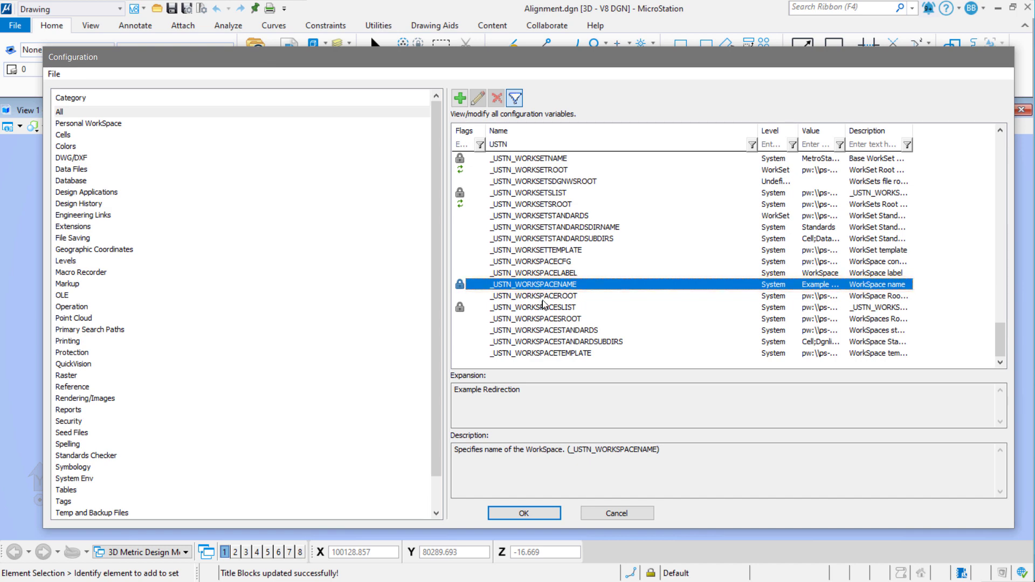
{"action": "left_click", "coordinate": [535, 204]}
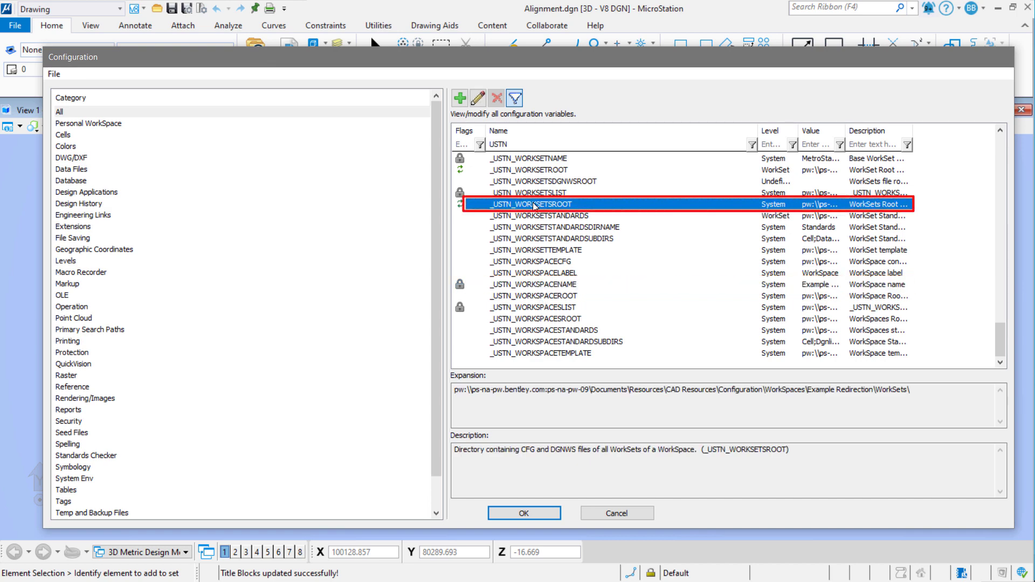
{"action": "left_click", "coordinate": [547, 158]}
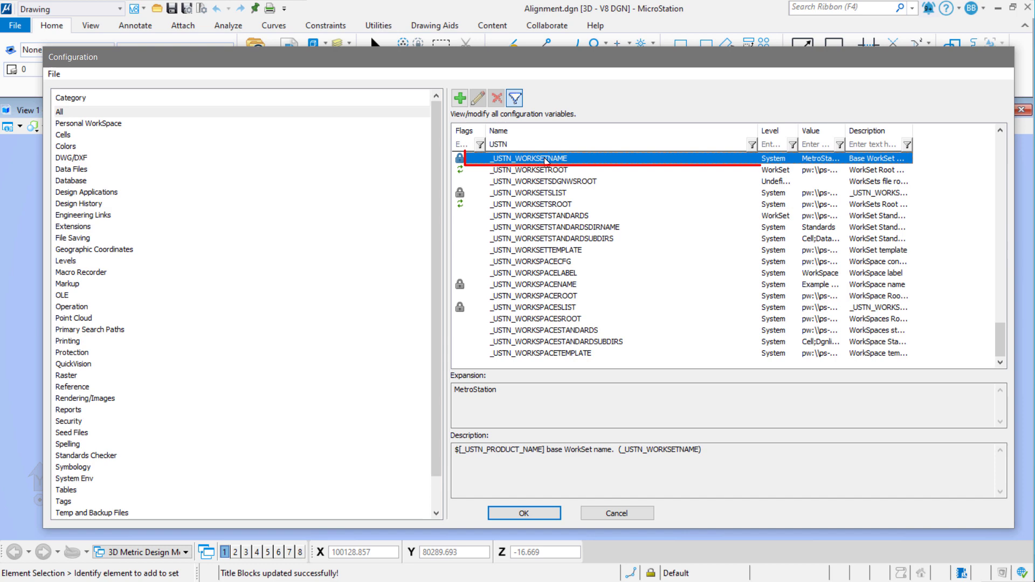
{"action": "left_click", "coordinate": [549, 331]}
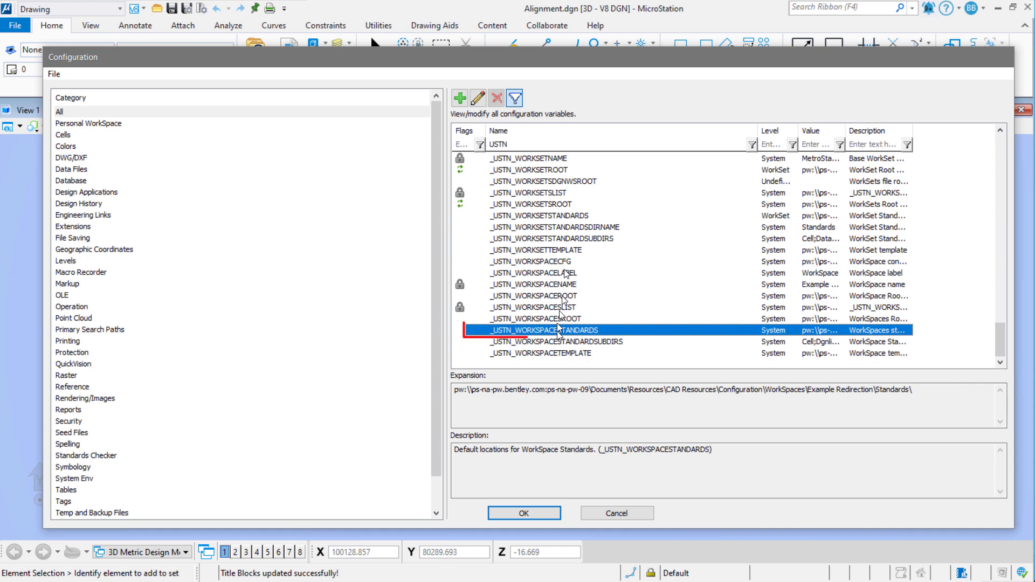
{"action": "left_click", "coordinate": [558, 216]}
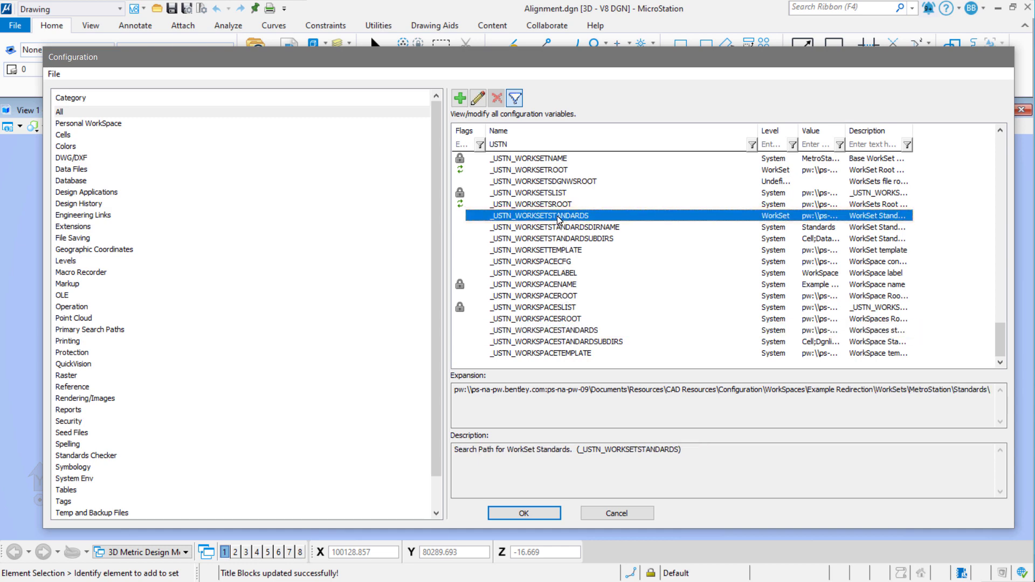
{"action": "left_click", "coordinate": [542, 518]}
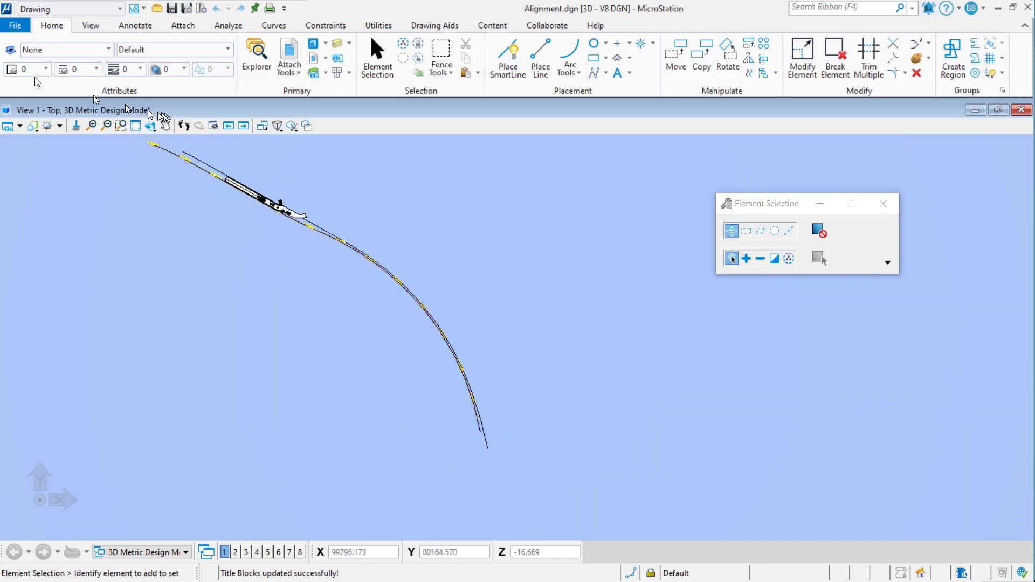
Step: Close Alignment.dgn from MicroStation's File menu and check it back into ProjectWise
{"action": "right_click", "coordinate": [15, 30]}
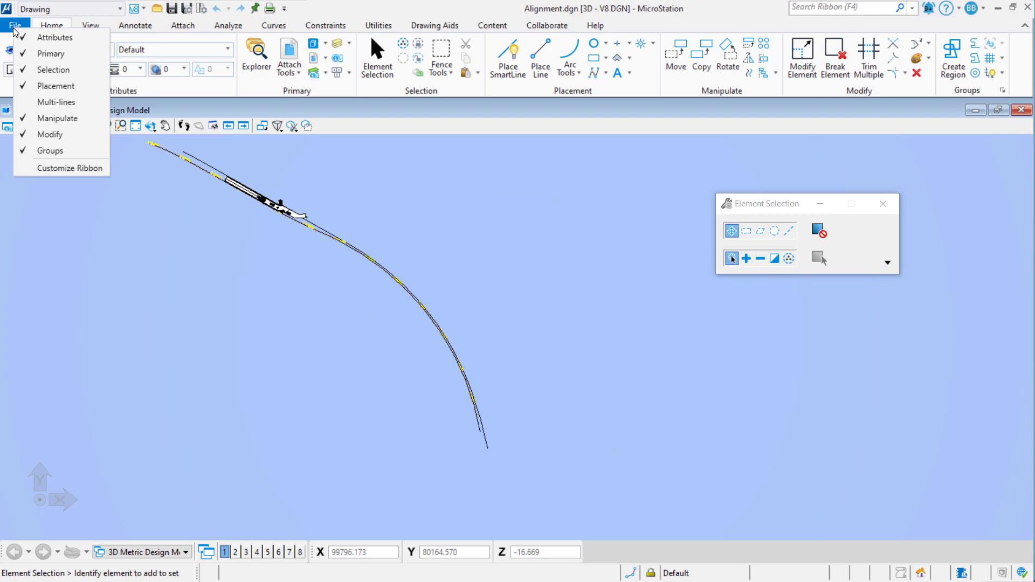
{"action": "left_click", "coordinate": [14, 26]}
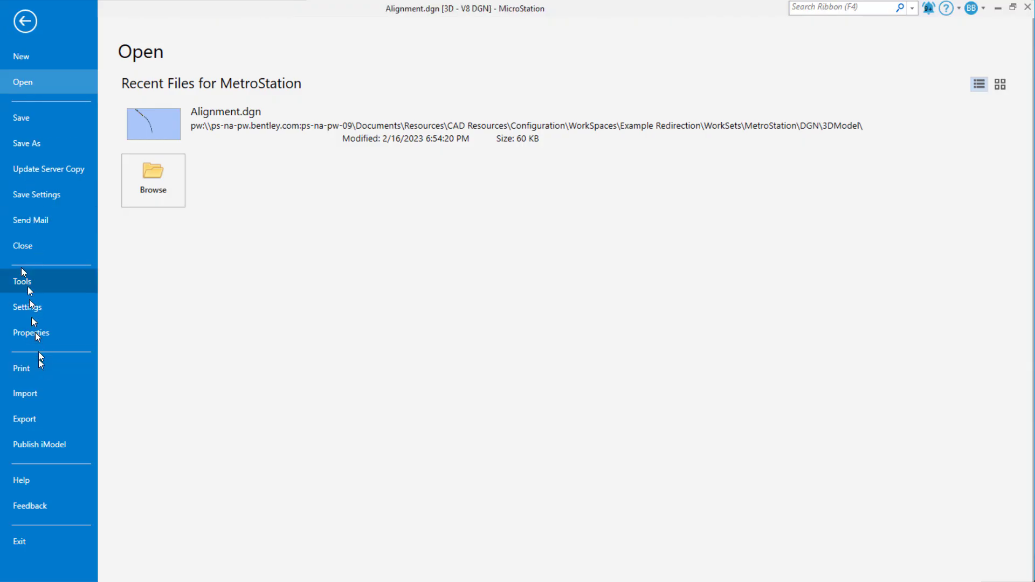
{"action": "left_click", "coordinate": [22, 248]}
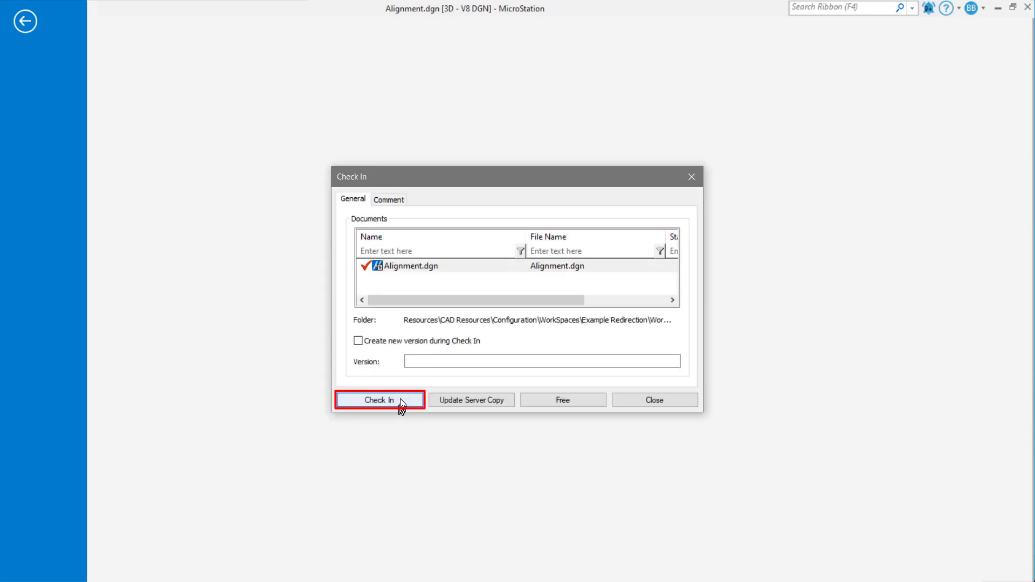
{"action": "left_click", "coordinate": [400, 401]}
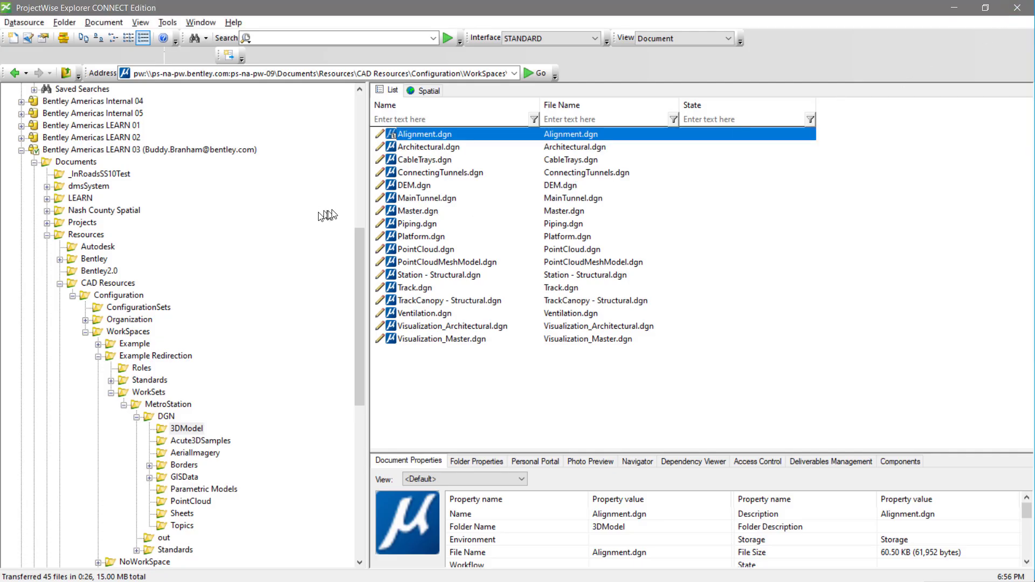
Step: Reopen Alignment.dgn in MicroStation straight from the 3DModel document list
{"action": "double_click", "coordinate": [415, 138]}
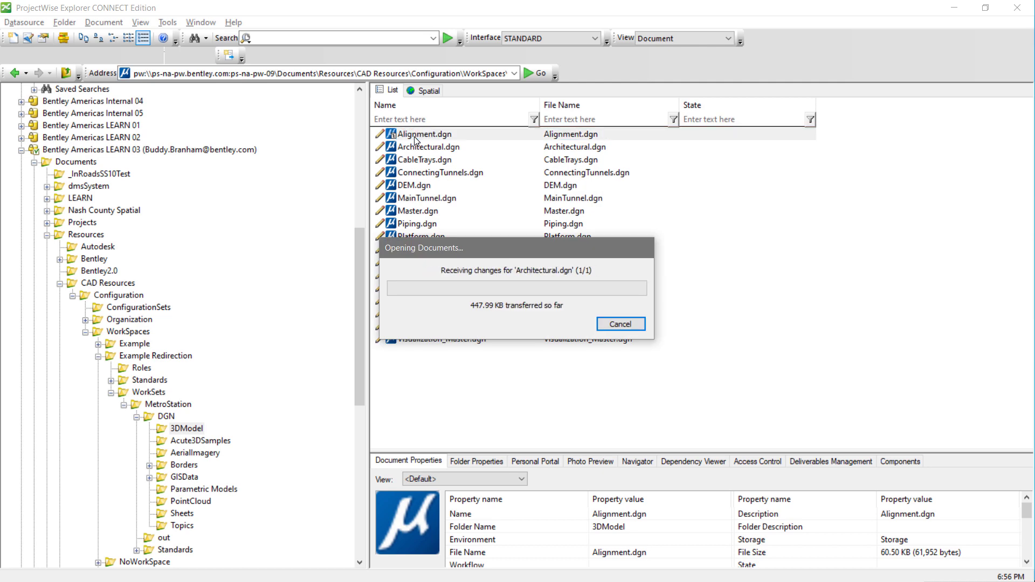